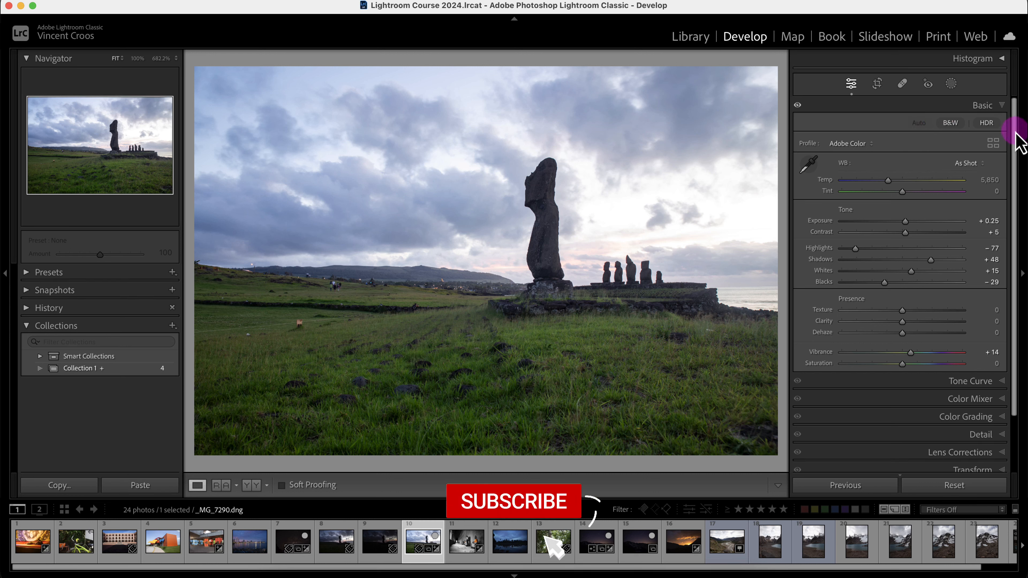
Open the Effects settings and raise the post-crop vignetting amount to +47 to lighten the photo's edges.
{"action": "left_click_drag", "start_coordinate": [1015, 133], "coordinate": [1018, 238]}
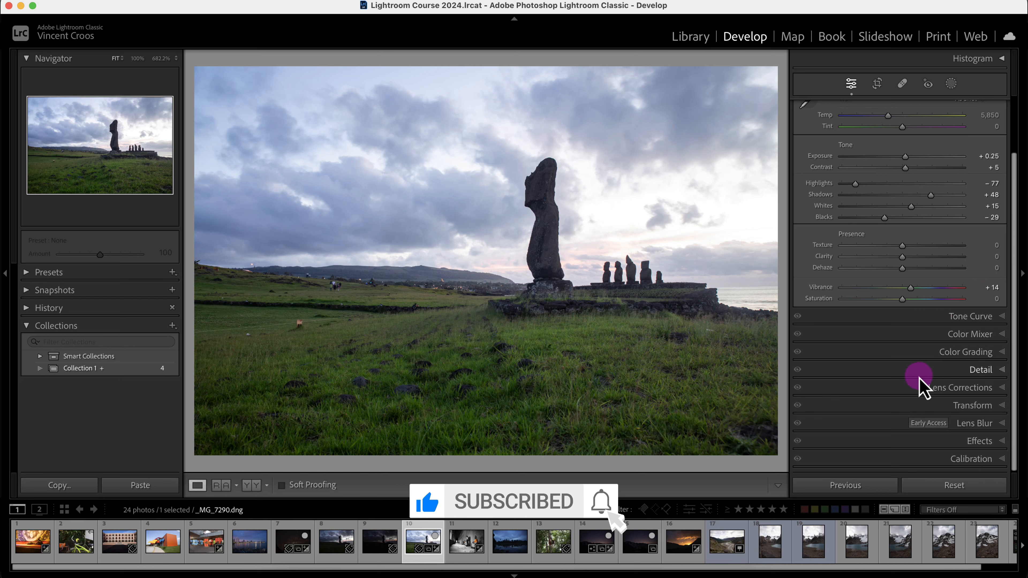
{"action": "left_click", "coordinate": [999, 443]}
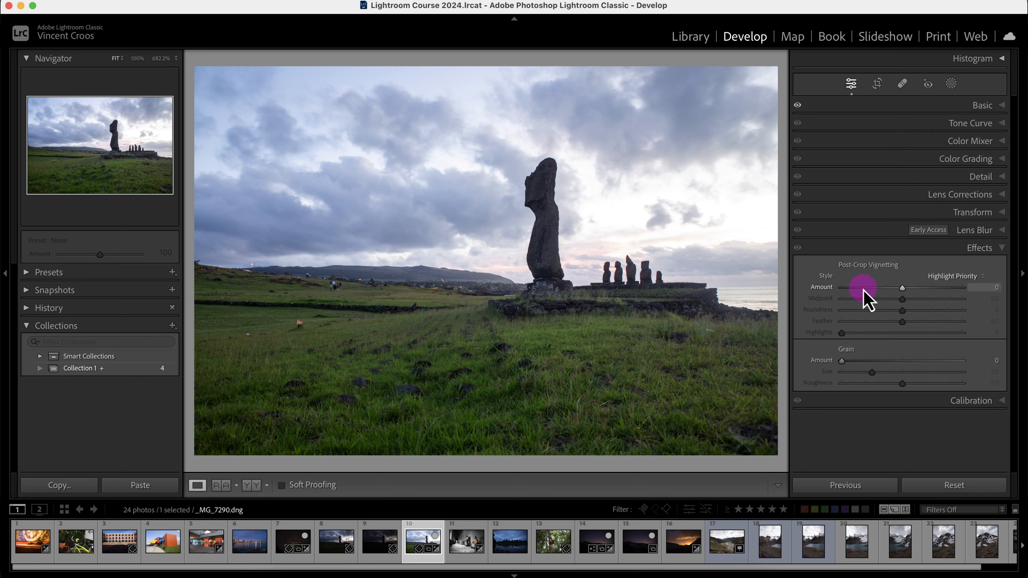
{"action": "left_click_drag", "start_coordinate": [904, 288], "coordinate": [931, 288]}
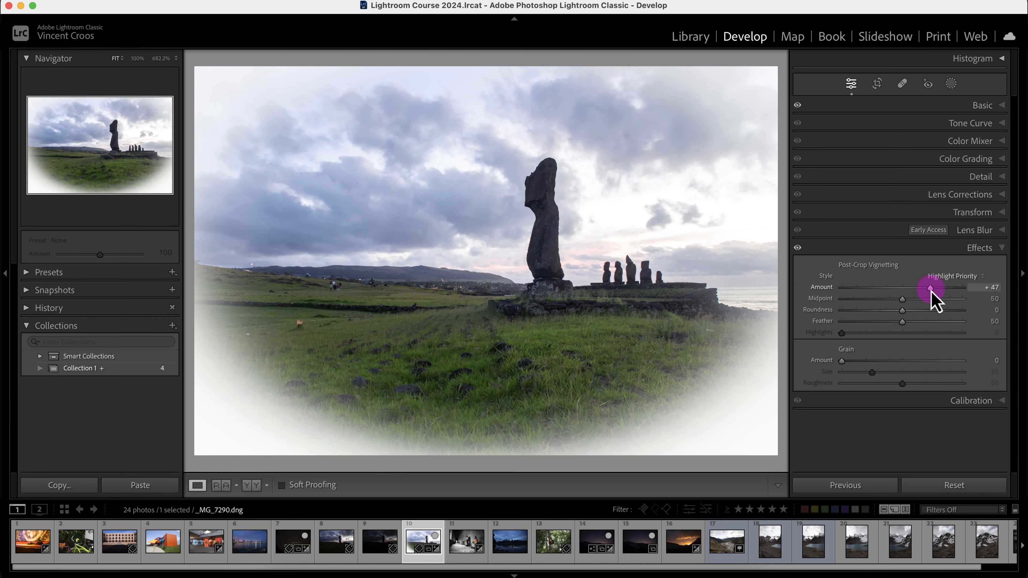
Reset the vignetting amount, darken the edges to -50, and lower the amount further to -100.
{"action": "double_click", "coordinate": [930, 289]}
{"action": "left_click_drag", "start_coordinate": [903, 289], "coordinate": [872, 288]}
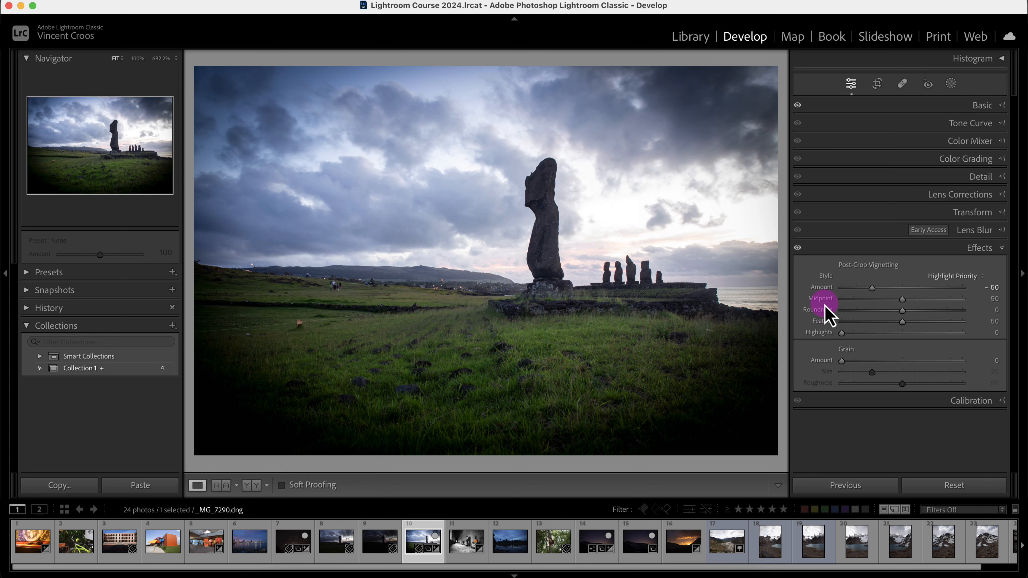
{"action": "left_click_drag", "start_coordinate": [871, 289], "coordinate": [840, 294]}
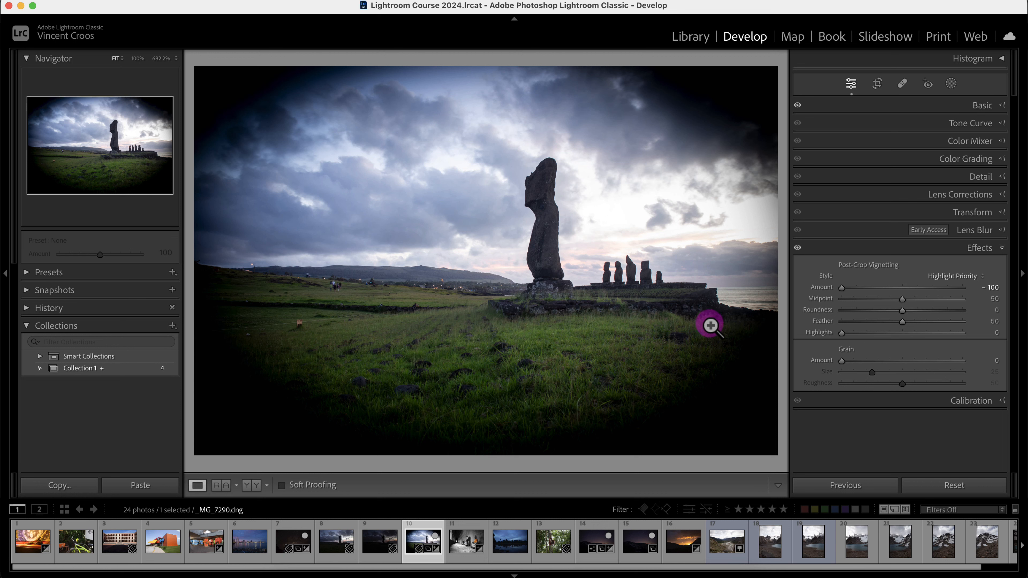
Test the vignette's feather at 100 and 0, and its midpoint at 2 and 100 before resetting the midpoint to 50.
{"action": "left_click_drag", "start_coordinate": [902, 321], "coordinate": [966, 322]}
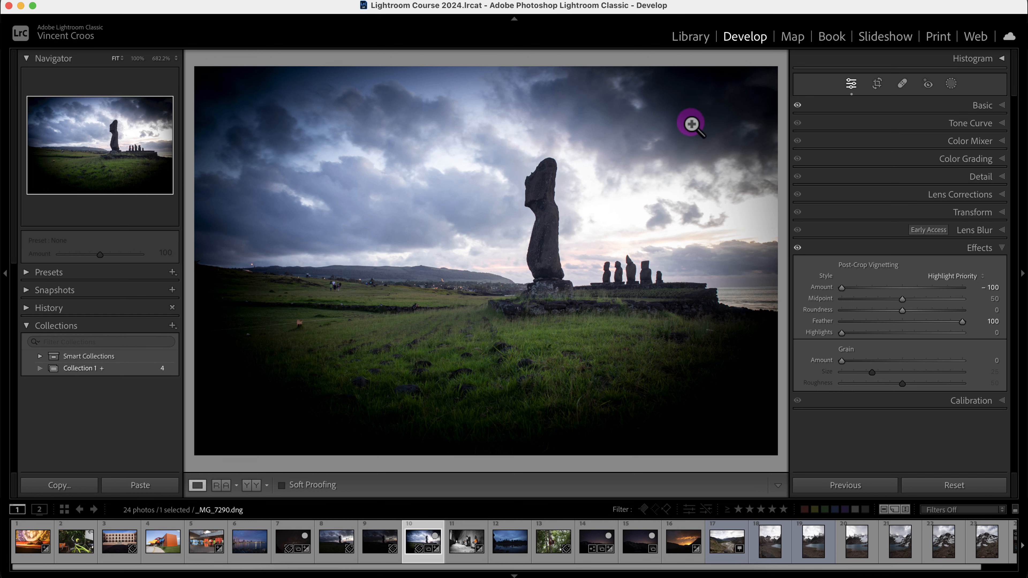
{"action": "left_click_drag", "start_coordinate": [963, 322], "coordinate": [841, 323]}
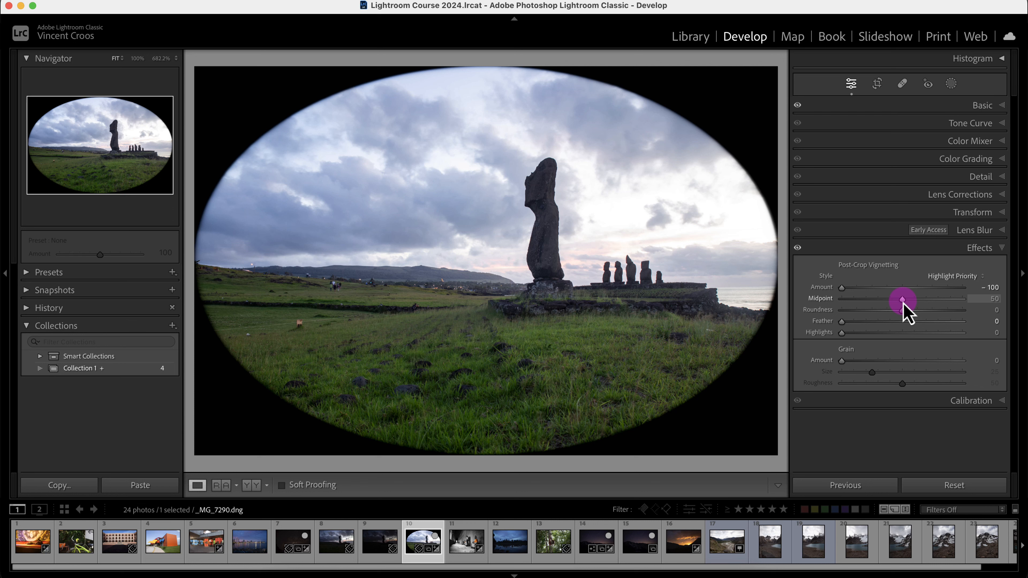
{"action": "left_click_drag", "start_coordinate": [904, 305], "coordinate": [828, 304]}
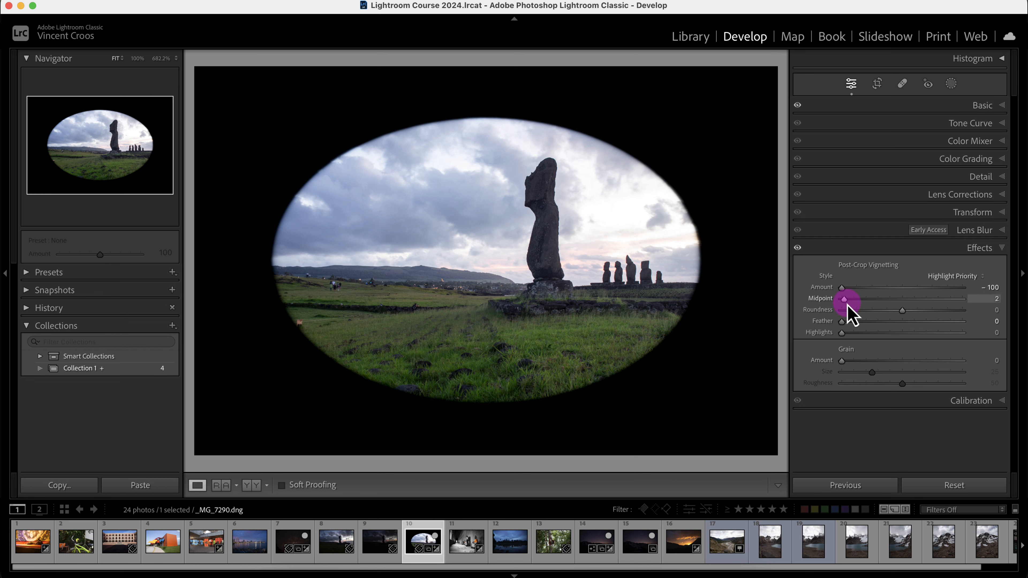
{"action": "left_click_drag", "start_coordinate": [846, 303], "coordinate": [973, 314]}
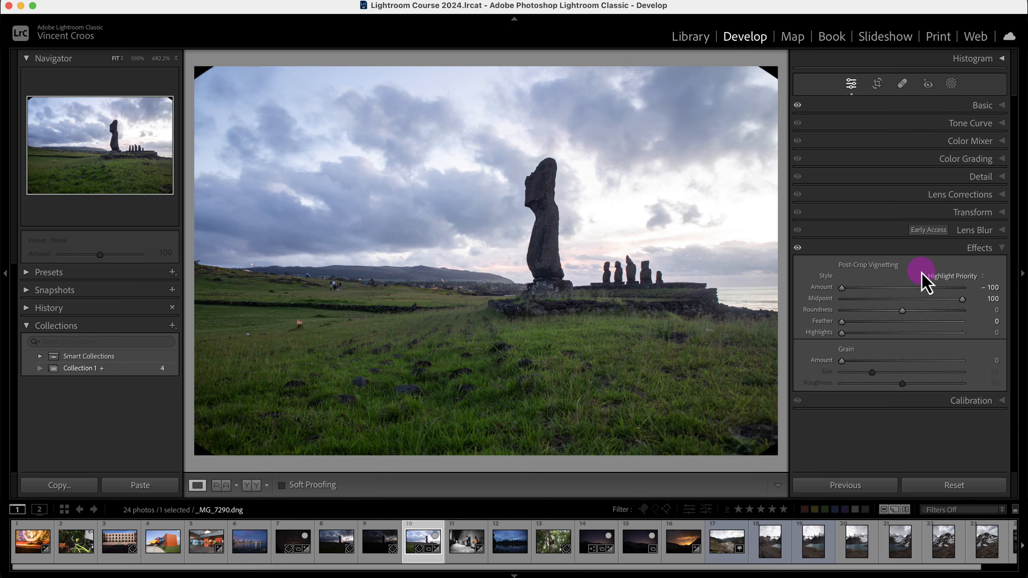
{"action": "double_click", "coordinate": [962, 299]}
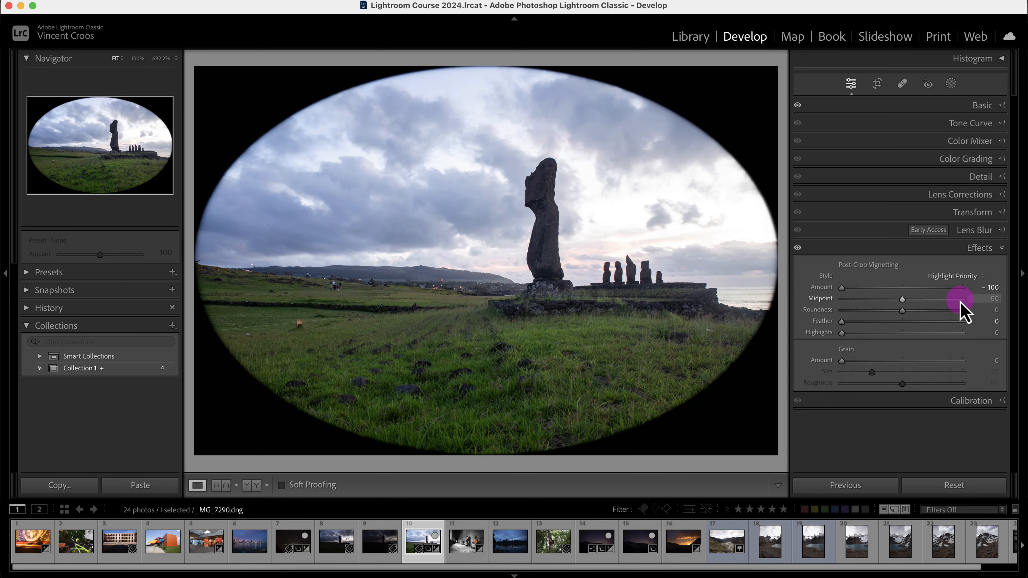
Square off the vignette with a roundness of -41 and weaken its amount to -36.
{"action": "left_click", "coordinate": [906, 314]}
{"action": "left_click_drag", "start_coordinate": [905, 315], "coordinate": [851, 298]}
{"action": "left_click", "coordinate": [843, 289]}
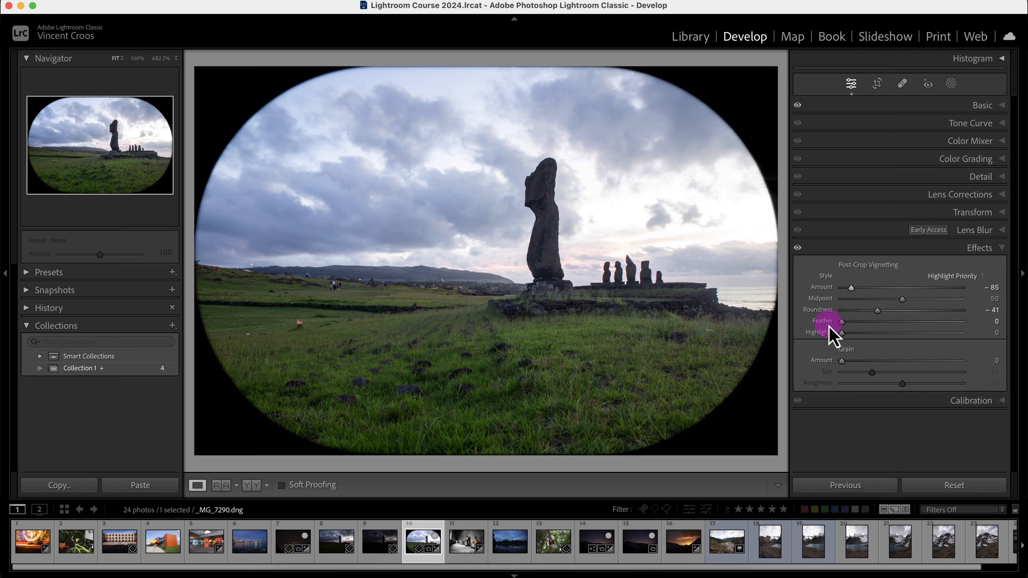
{"action": "left_click_drag", "start_coordinate": [861, 292], "coordinate": [900, 300]}
{"action": "left_click", "coordinate": [903, 299]}
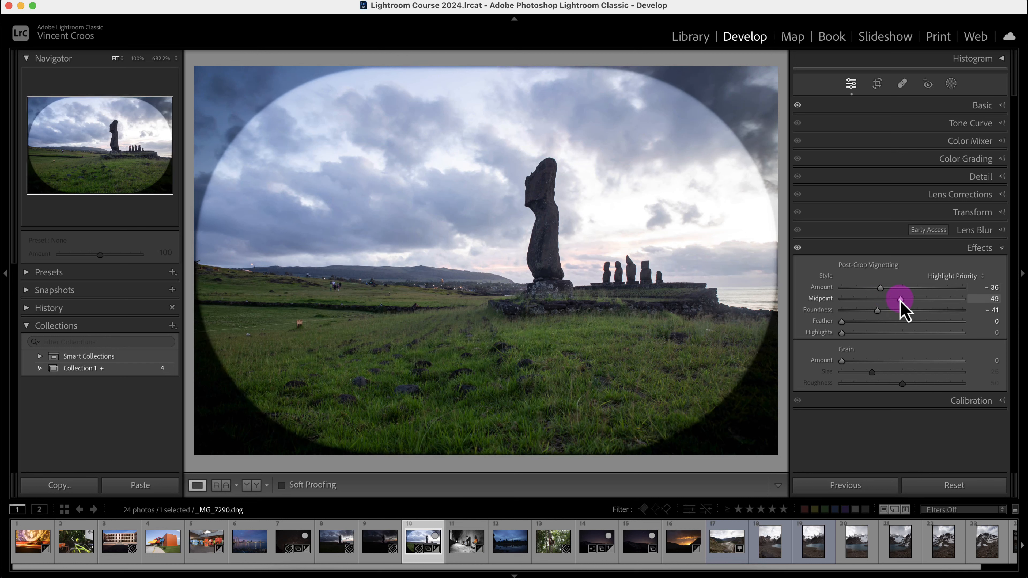
Restore the vignette's midpoint to 50 and reset its roundness to 0.
{"action": "left_click", "coordinate": [879, 311]}
{"action": "left_click_drag", "start_coordinate": [881, 313], "coordinate": [903, 300]}
{"action": "left_click", "coordinate": [879, 310]}
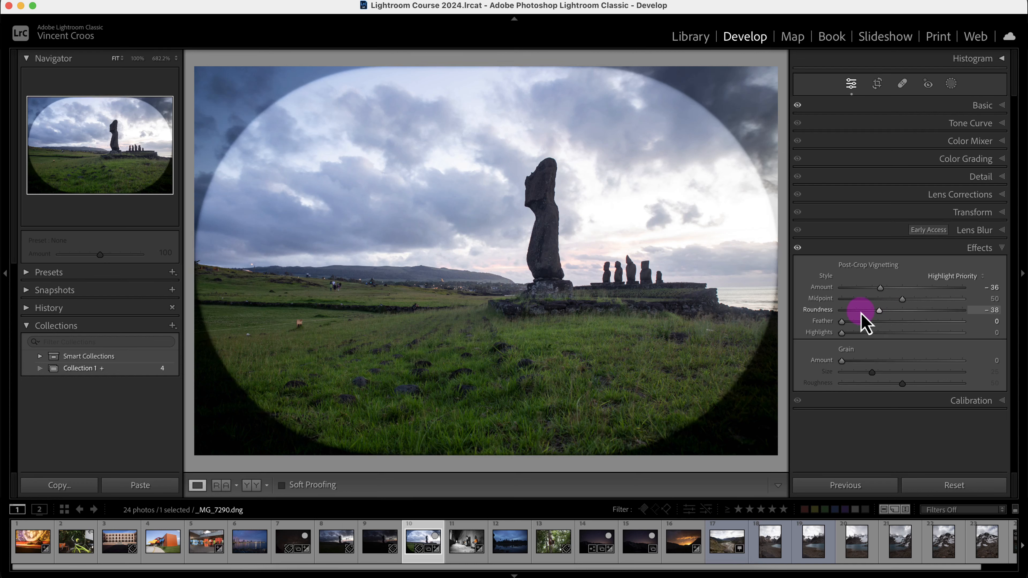
{"action": "double_click", "coordinate": [882, 314]}
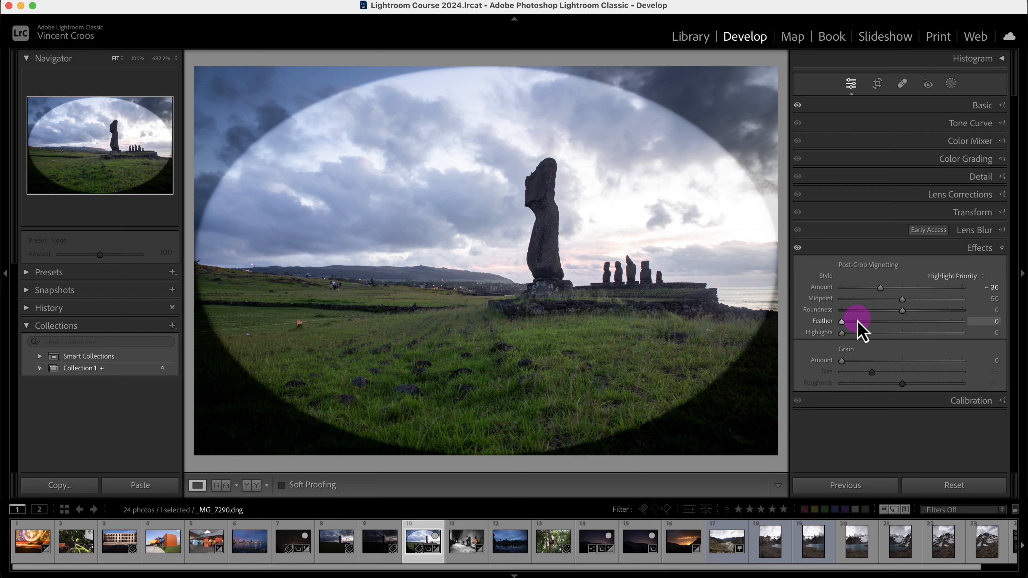
Soften the vignette with a feather of 66, reduce it to 29, and test Highlights at 100 before returning it to 0.
{"action": "left_click_drag", "start_coordinate": [842, 321], "coordinate": [921, 322]}
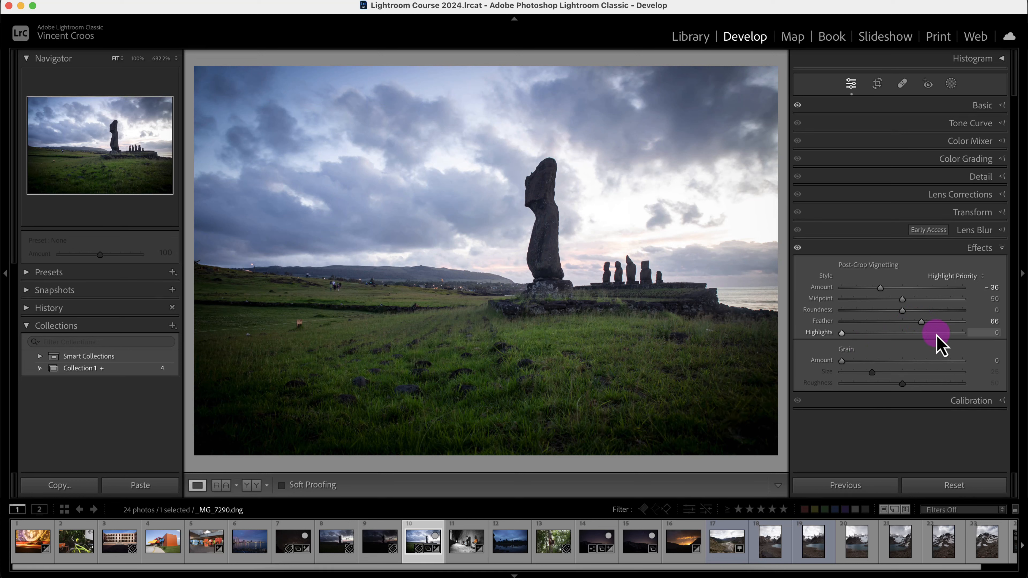
{"action": "left_click_drag", "start_coordinate": [918, 323], "coordinate": [875, 323]}
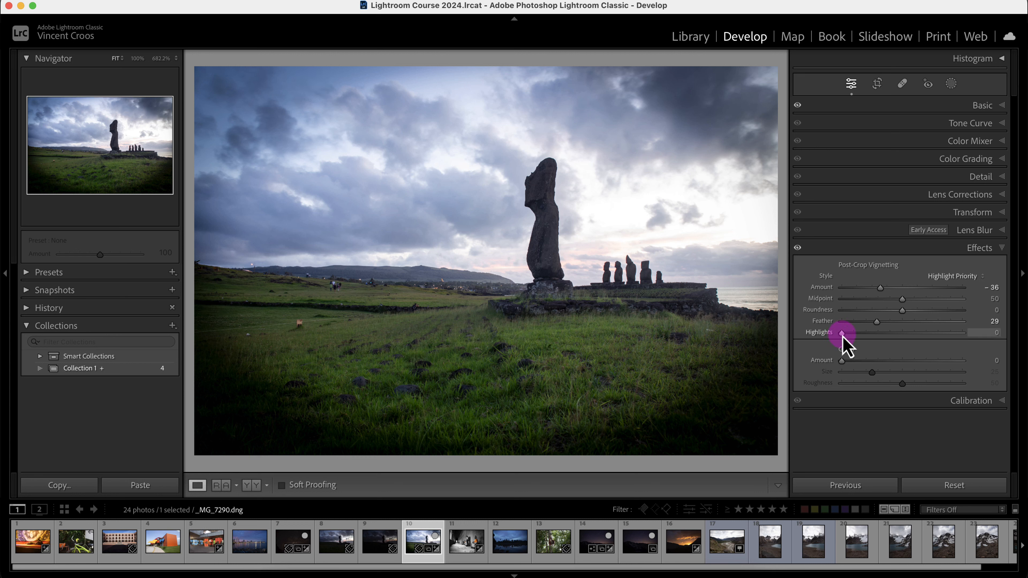
{"action": "left_click_drag", "start_coordinate": [847, 338], "coordinate": [977, 340]}
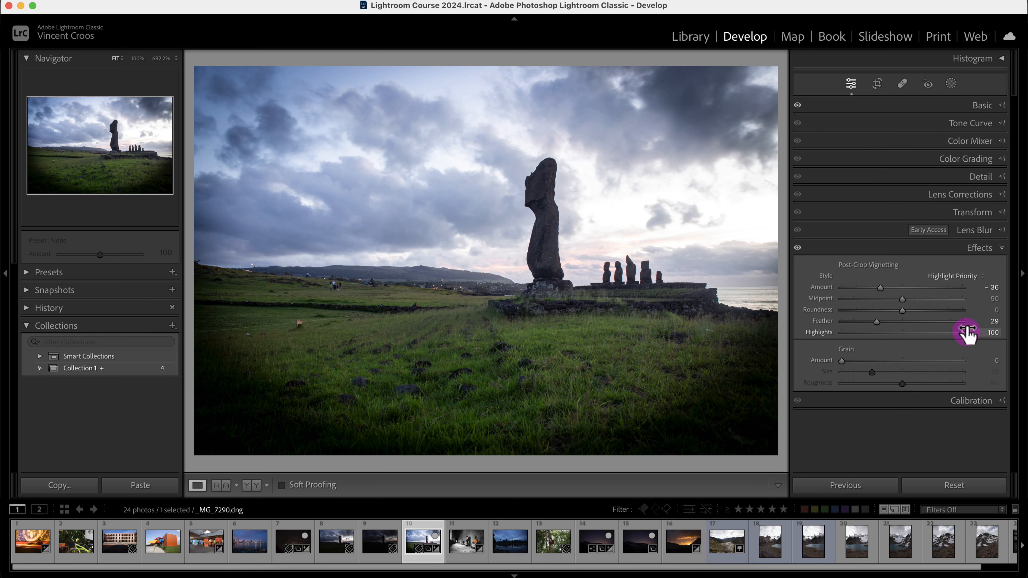
{"action": "left_click_drag", "start_coordinate": [966, 332], "coordinate": [848, 333]}
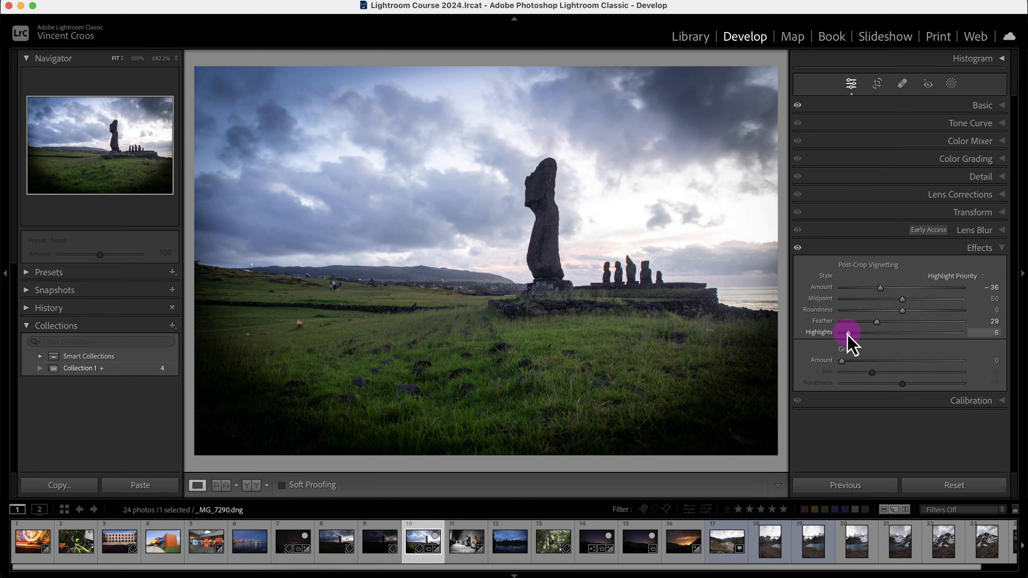
{"action": "left_click_drag", "start_coordinate": [848, 335], "coordinate": [841, 333]}
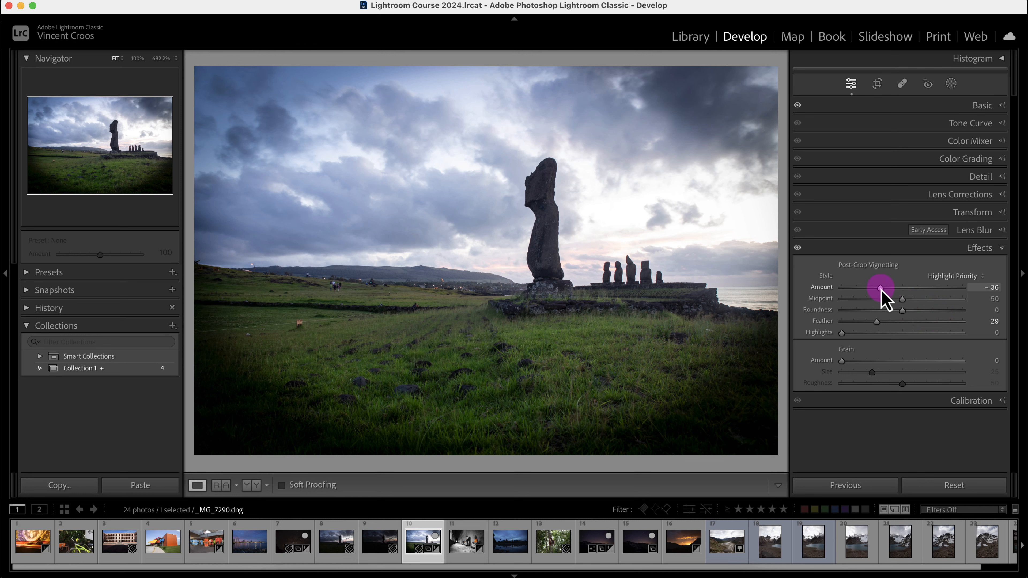
Set the vignette's midpoint to 35, trying an amount of -15 before strengthening it to -50.
{"action": "left_click_drag", "start_coordinate": [881, 288], "coordinate": [891, 288]}
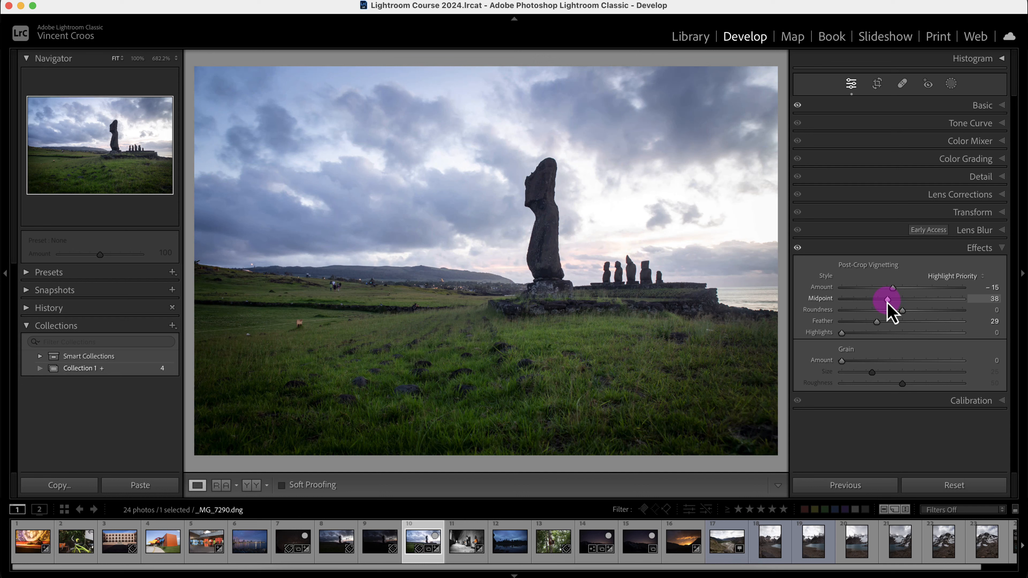
{"action": "mouse_move", "coordinate": [888, 303]}
{"action": "left_mouse_down"}
{"action": "mouse_move", "coordinate": [862, 304]}
{"action": "mouse_move", "coordinate": [873, 304]}
{"action": "left_mouse_up"}
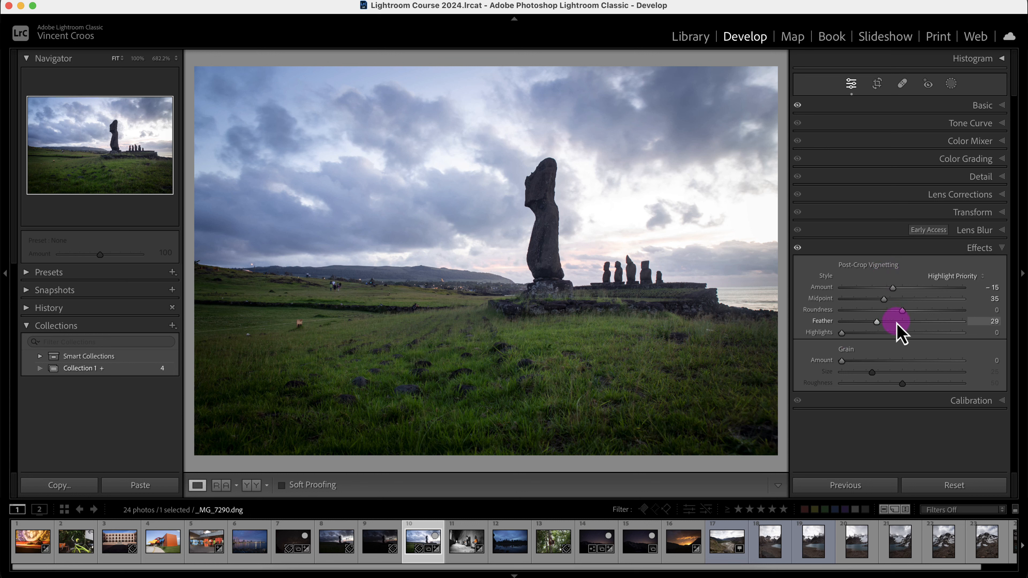
{"action": "left_click_drag", "start_coordinate": [893, 288], "coordinate": [872, 288]}
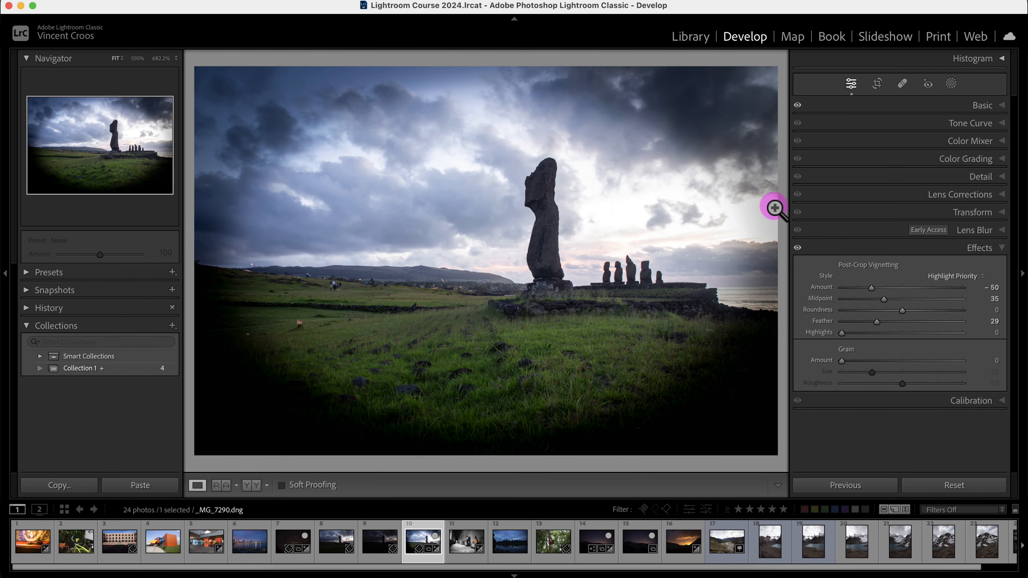
Crop the photo with an unlocked custom aspect ratio to a tighter frame around the large statue and the small group.
{"action": "key", "text": "r"}
{"action": "left_click", "coordinate": [965, 127]}
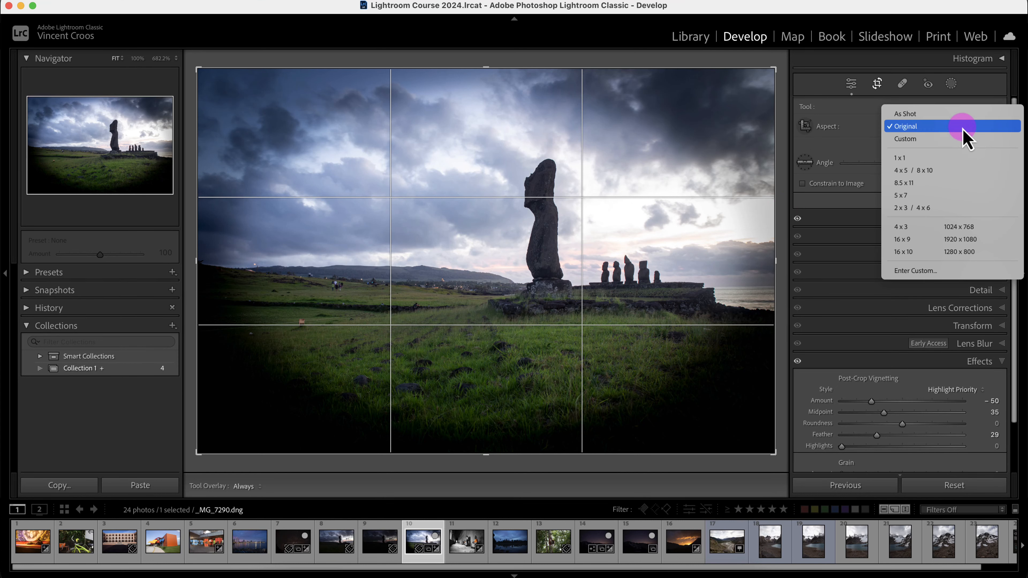
{"action": "left_click", "coordinate": [959, 138]}
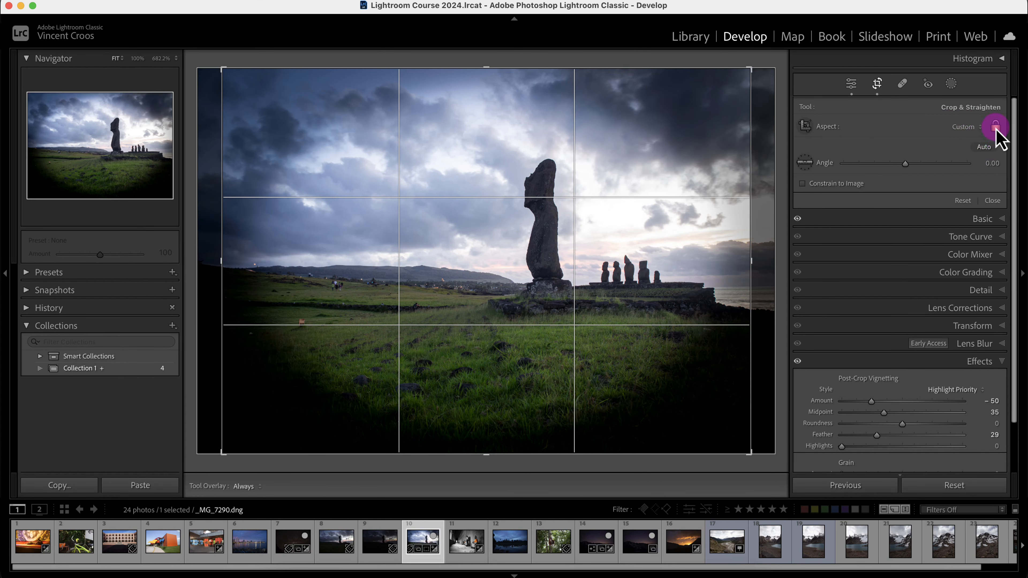
{"action": "left_click", "coordinate": [995, 127]}
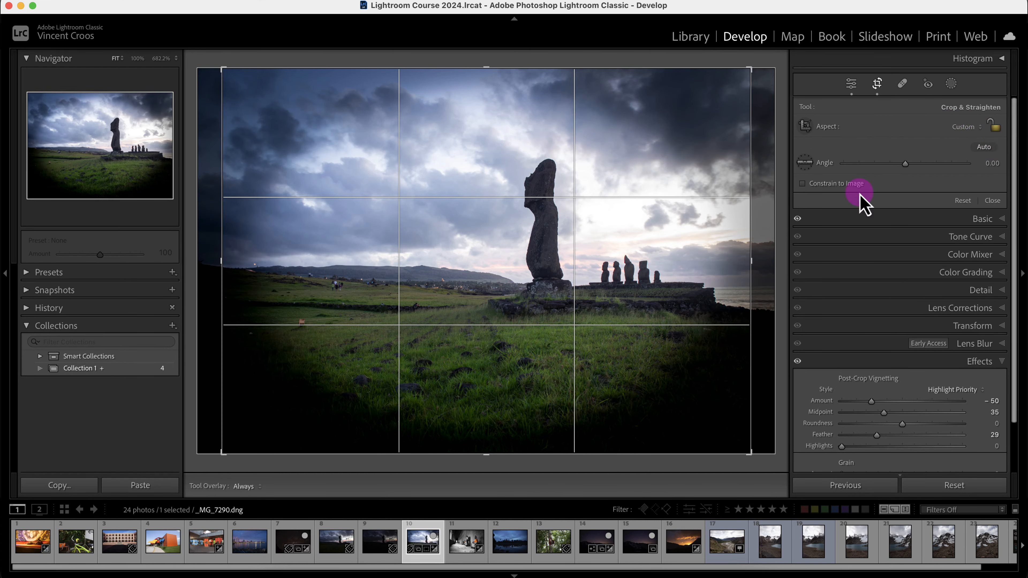
{"action": "left_click_drag", "start_coordinate": [232, 456], "coordinate": [303, 395]}
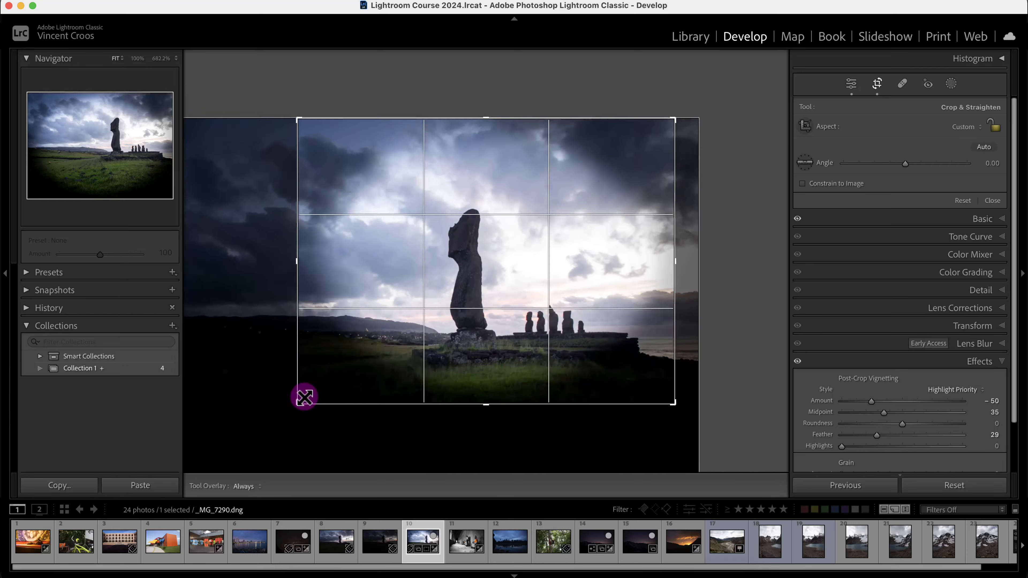
{"action": "left_click_drag", "start_coordinate": [520, 312], "coordinate": [549, 248]}
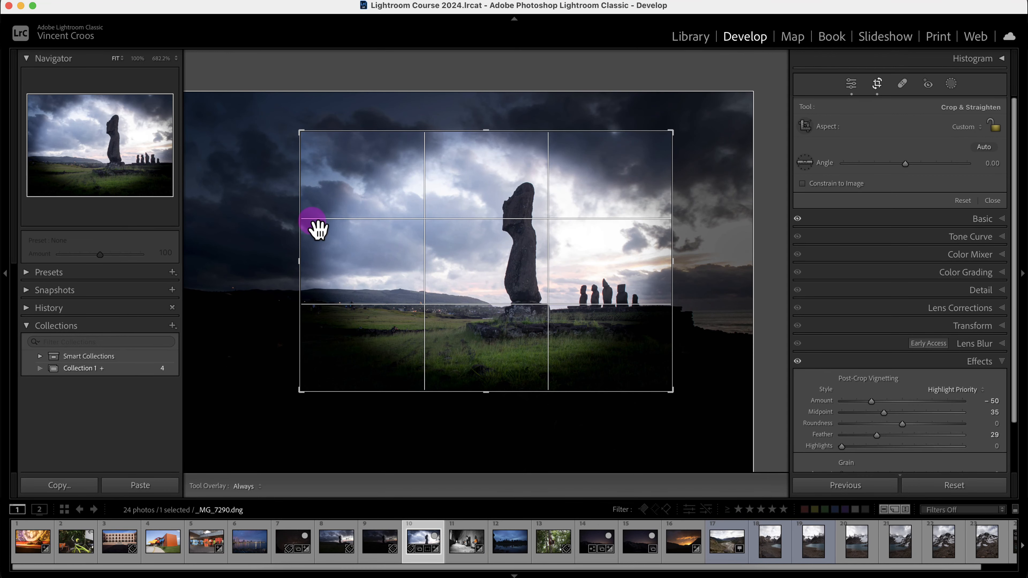
{"action": "key", "text": "Return"}
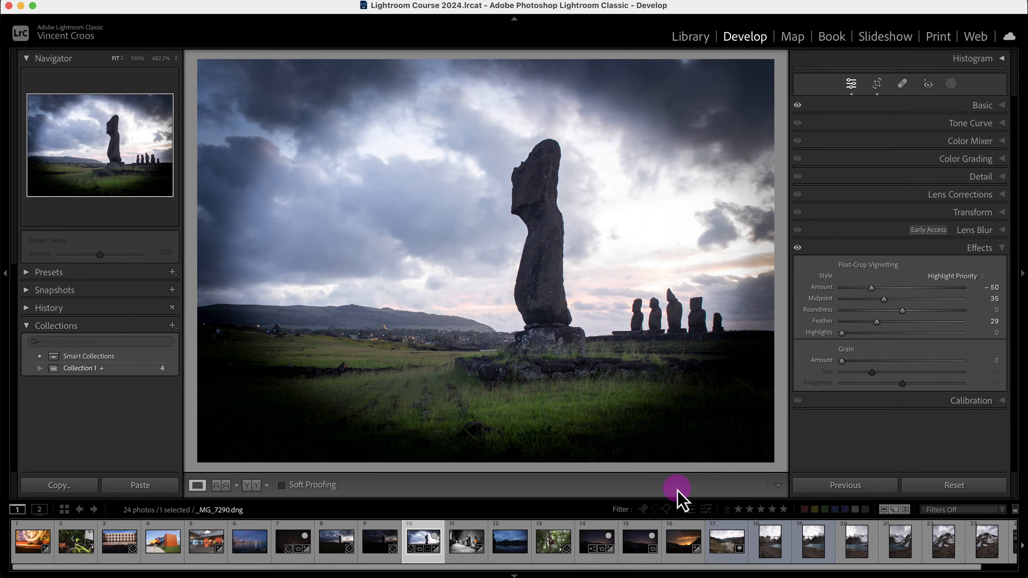
Reopen the crop, set its aspect to As Shot to restore the full frame, and apply it.
{"action": "key", "text": "r"}
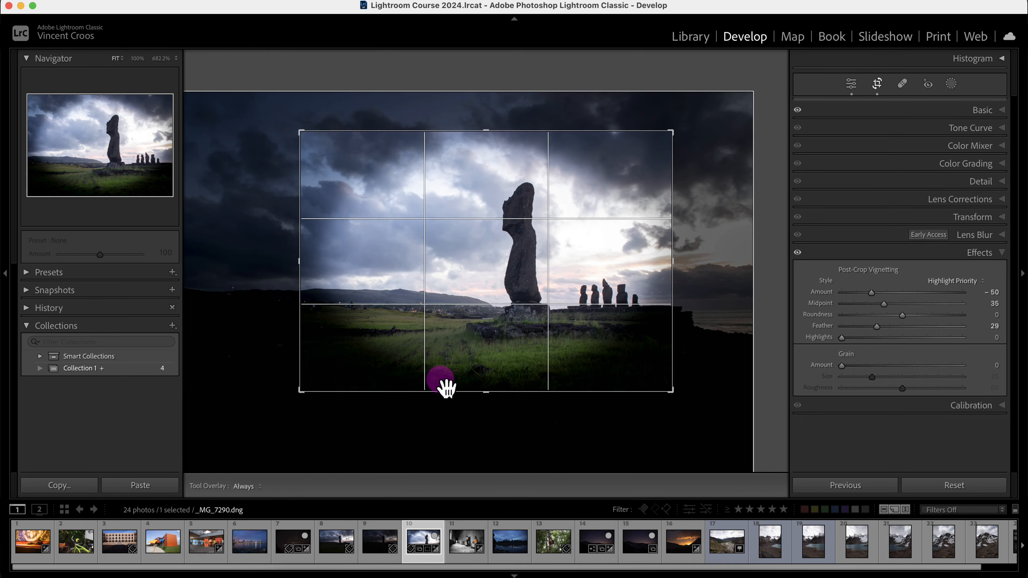
{"action": "left_click", "coordinate": [977, 135]}
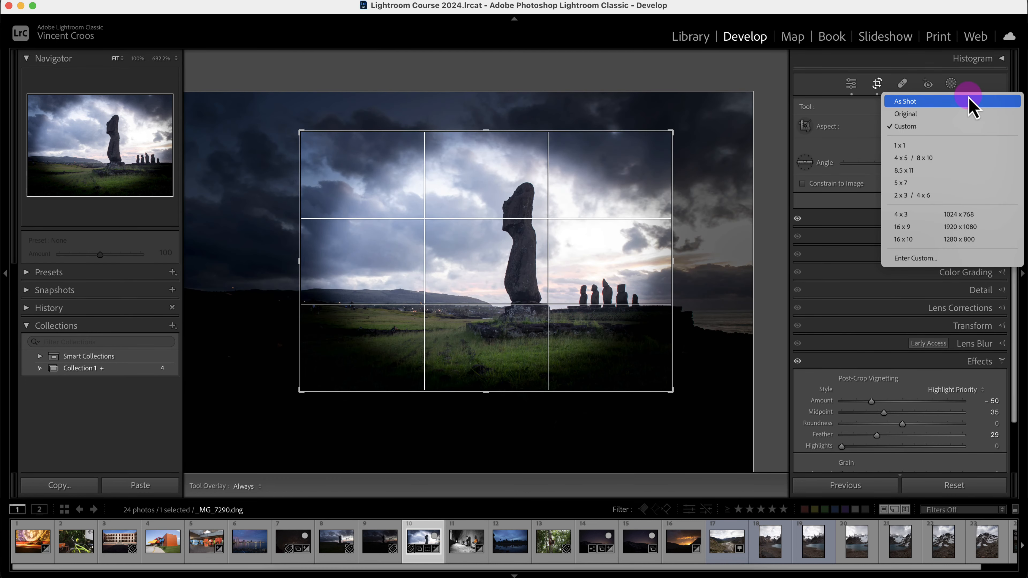
{"action": "left_click", "coordinate": [971, 102]}
{"action": "double_click", "coordinate": [693, 240]}
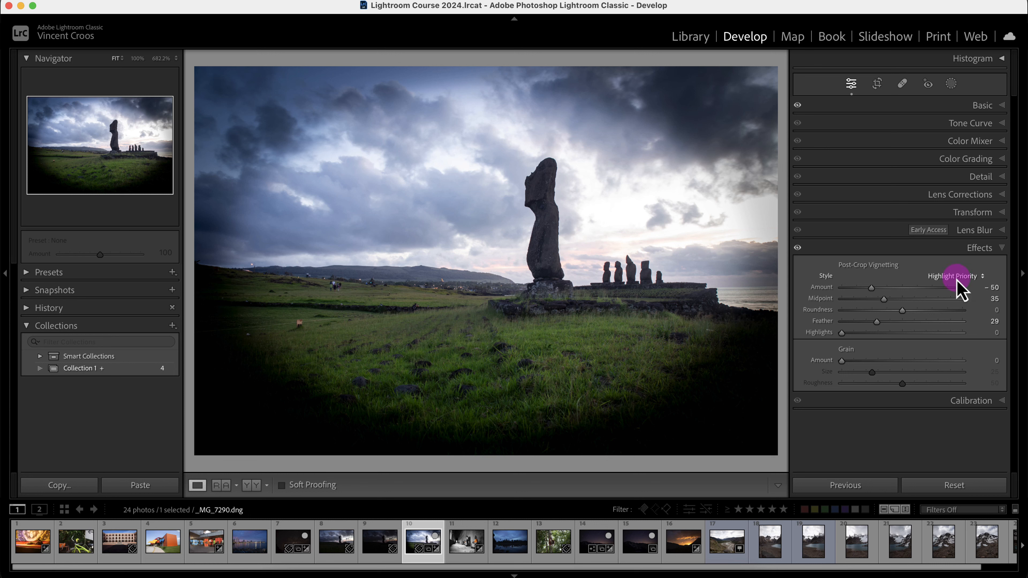
Keep the vignette's highlights at 0, set its feather to 32, and reduce the amount to -35.
{"action": "left_click_drag", "start_coordinate": [842, 335], "coordinate": [807, 339]}
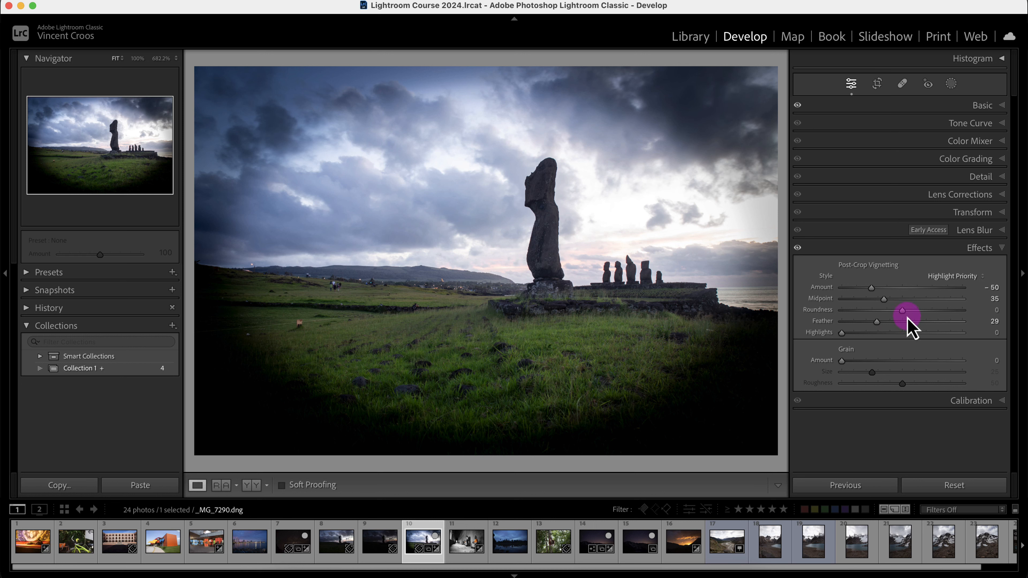
{"action": "left_click_drag", "start_coordinate": [885, 324], "coordinate": [889, 322]}
{"action": "left_click_drag", "start_coordinate": [872, 288], "coordinate": [881, 288]}
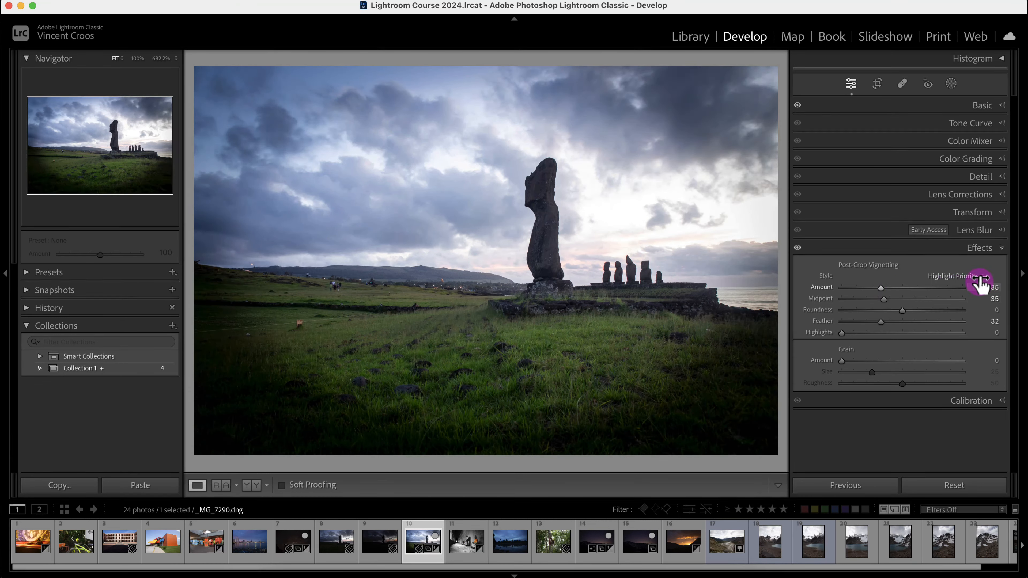
Change the post-crop vignetting style to Color Priority.
{"action": "left_click", "coordinate": [965, 279]}
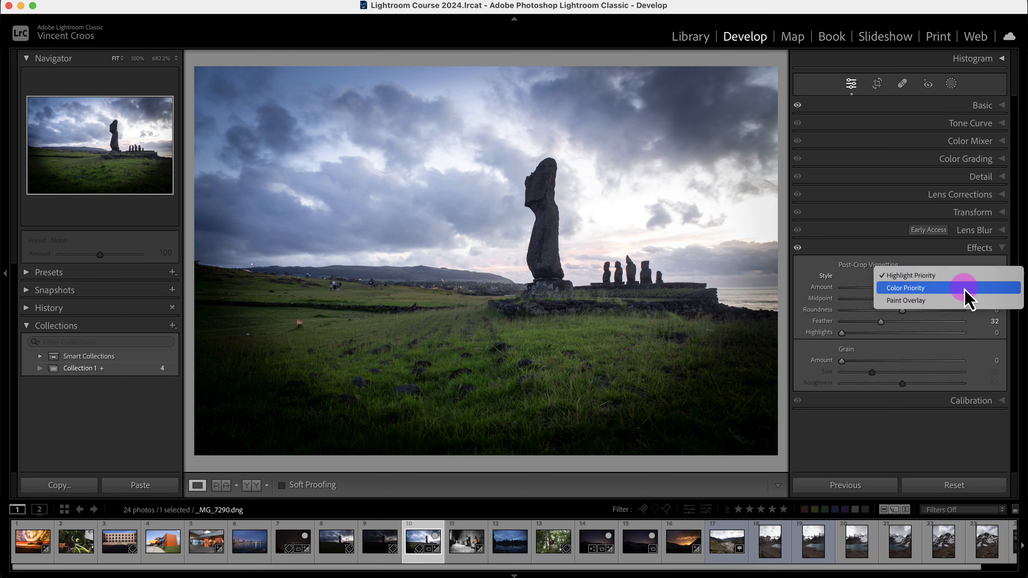
{"action": "left_click", "coordinate": [965, 288]}
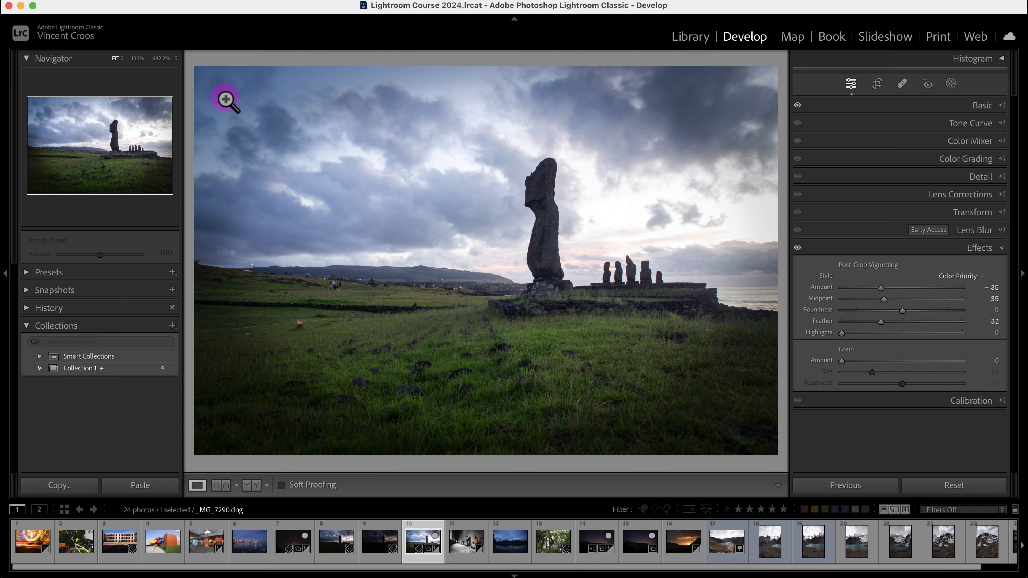
Switch the vignette style to Highlight Priority for comparison, and return it to Color Priority.
{"action": "left_click", "coordinate": [954, 281]}
{"action": "left_click", "coordinate": [952, 275]}
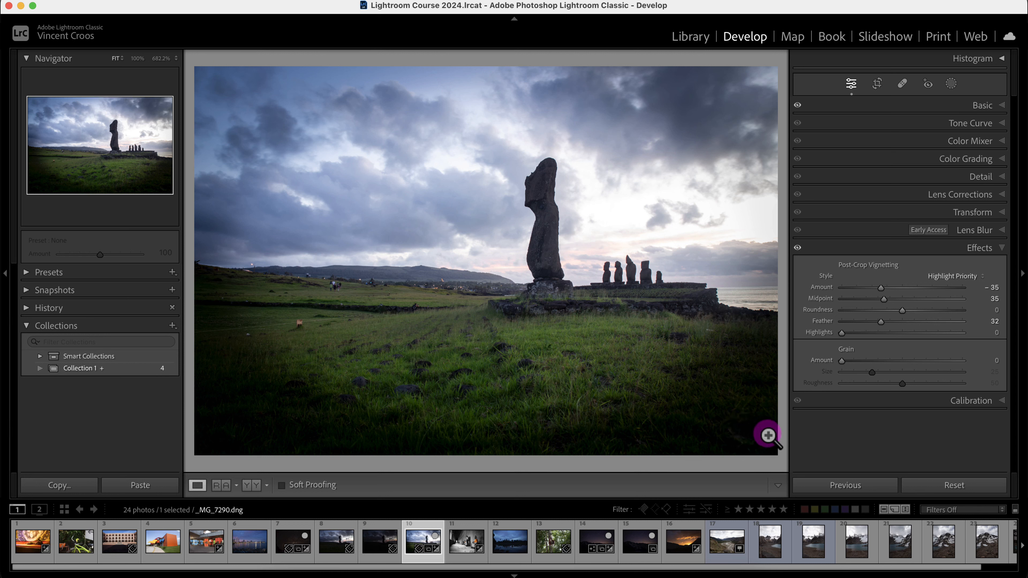
{"action": "left_click", "coordinate": [973, 277]}
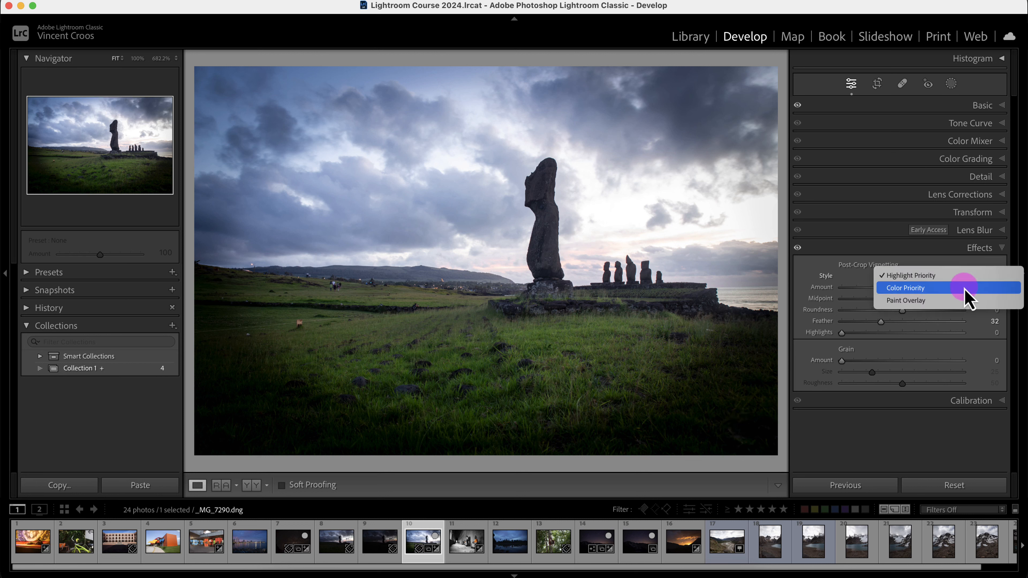
{"action": "left_click", "coordinate": [965, 288]}
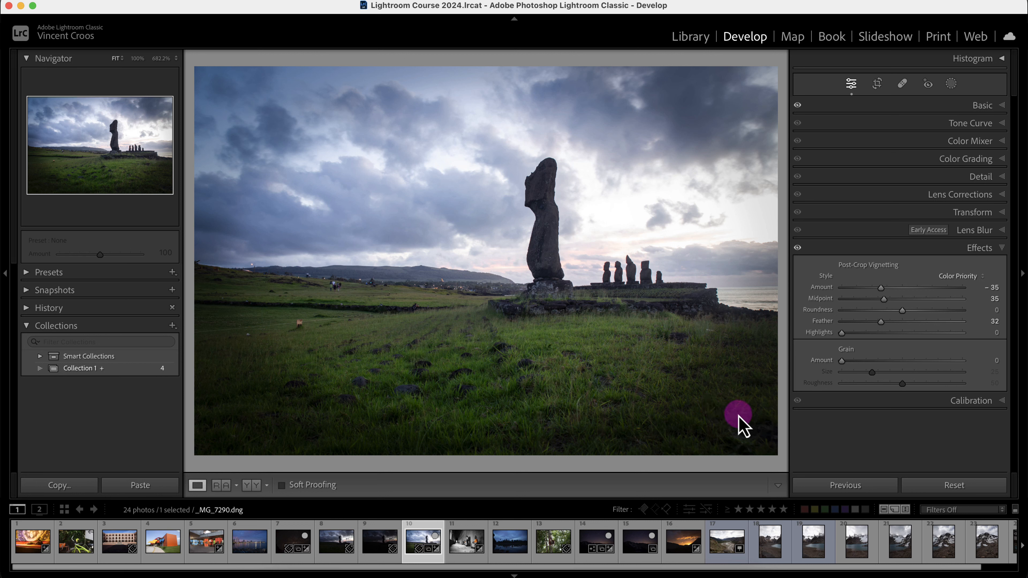
Change the vignette style to Paint Overlay, with the amount at -52, midpoint at 31 and roundness at -4.
{"action": "left_click", "coordinate": [976, 278]}
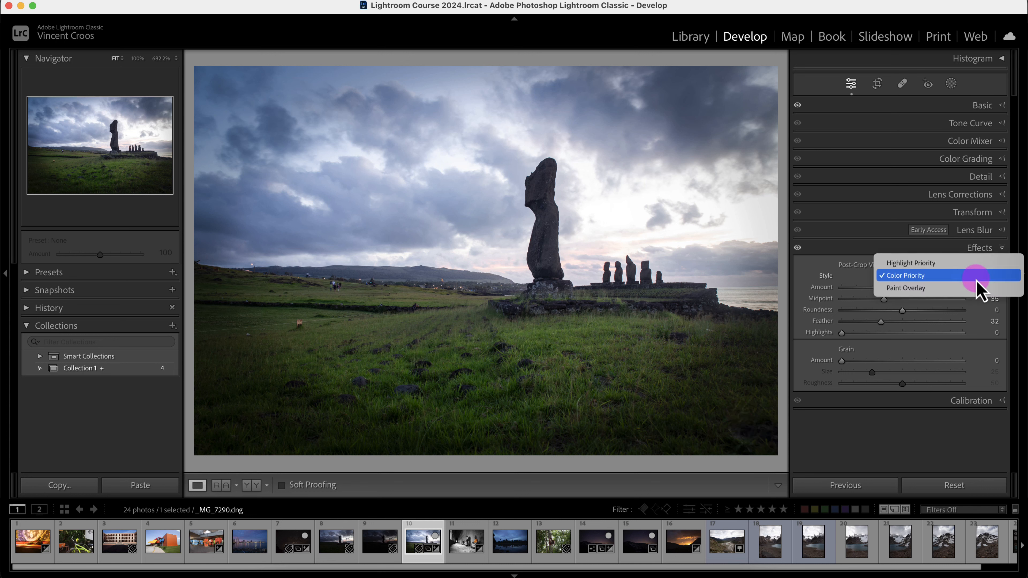
{"action": "left_click", "coordinate": [962, 293]}
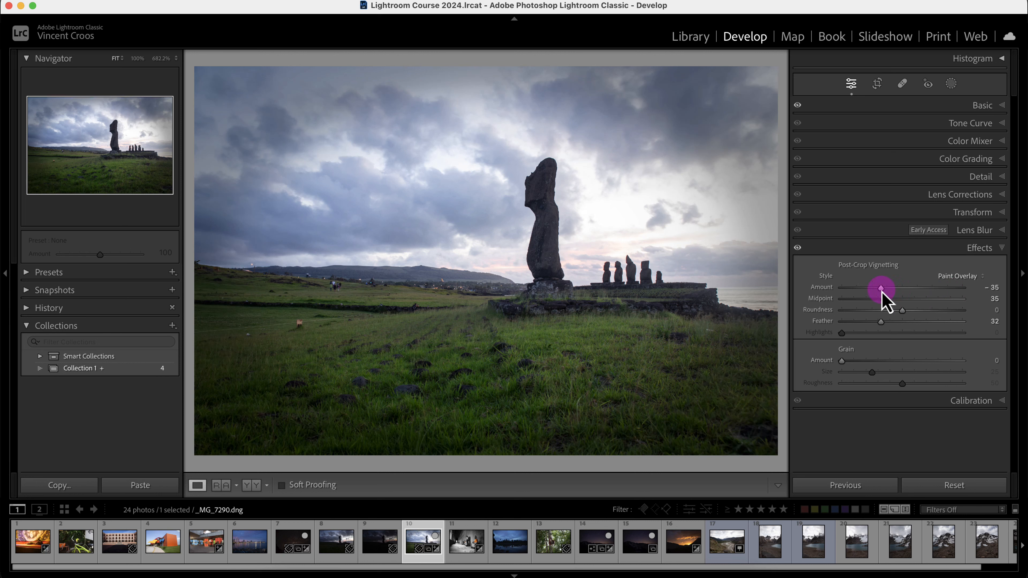
{"action": "left_click_drag", "start_coordinate": [879, 289], "coordinate": [875, 289]}
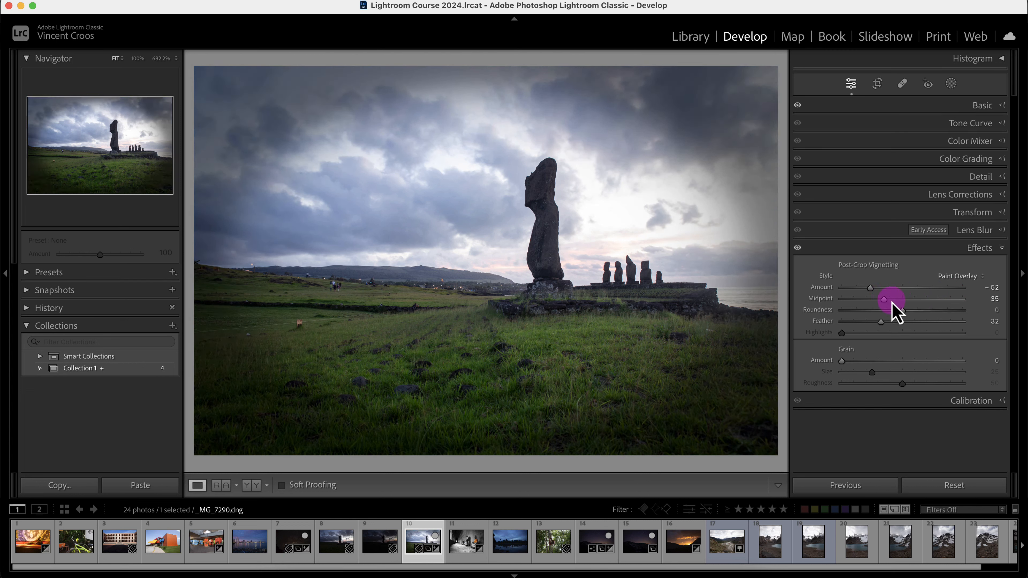
{"action": "left_click_drag", "start_coordinate": [886, 299], "coordinate": [881, 300]}
{"action": "left_click", "coordinate": [909, 312]}
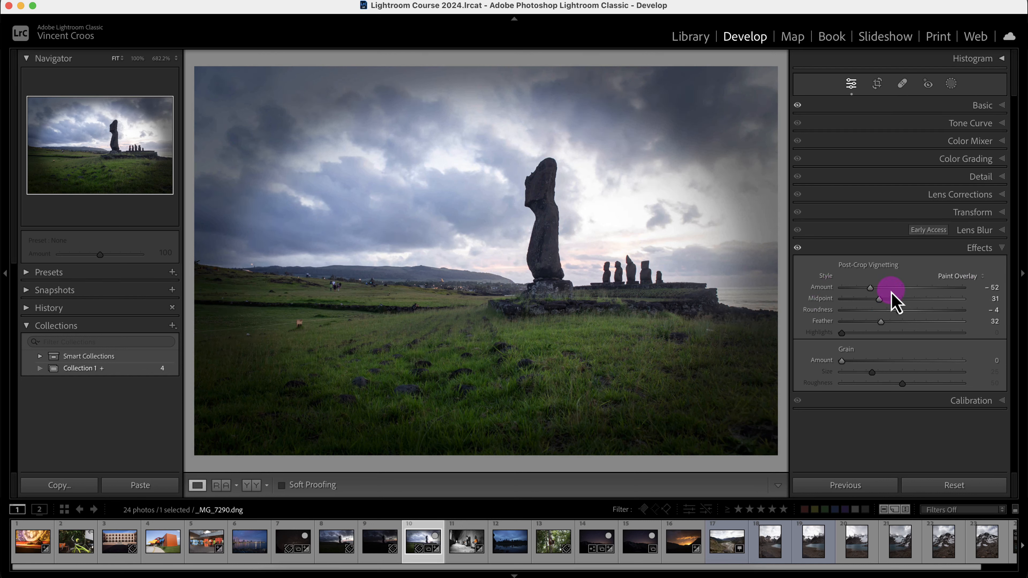
Reset the vignette's midpoint to 50, roundness to 0 and feather to 50, try an amount of -100, and settle on -40.
{"action": "double_click", "coordinate": [880, 299]}
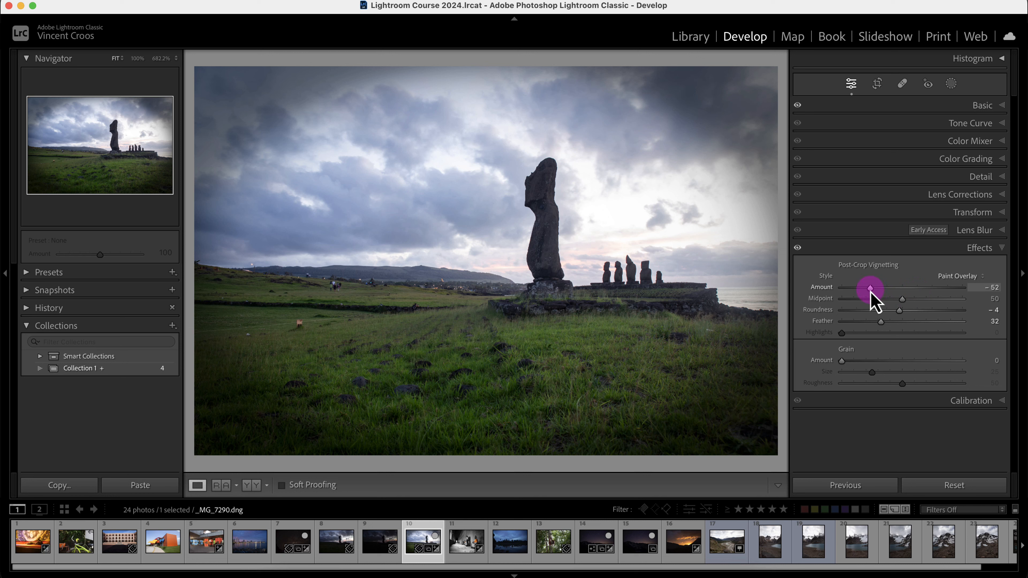
{"action": "left_click_drag", "start_coordinate": [870, 290], "coordinate": [853, 307]}
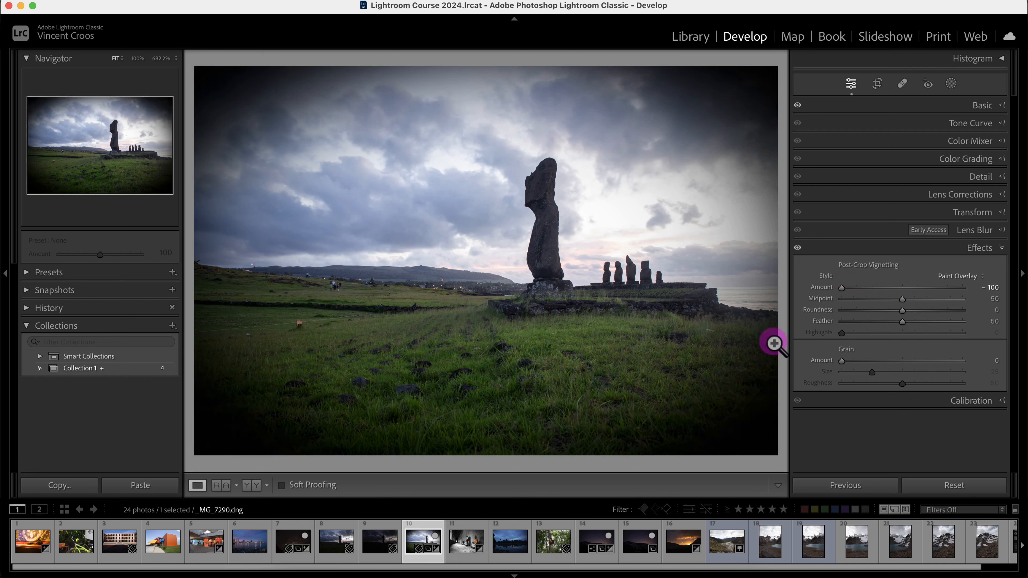
{"action": "left_click_drag", "start_coordinate": [851, 288], "coordinate": [879, 288]}
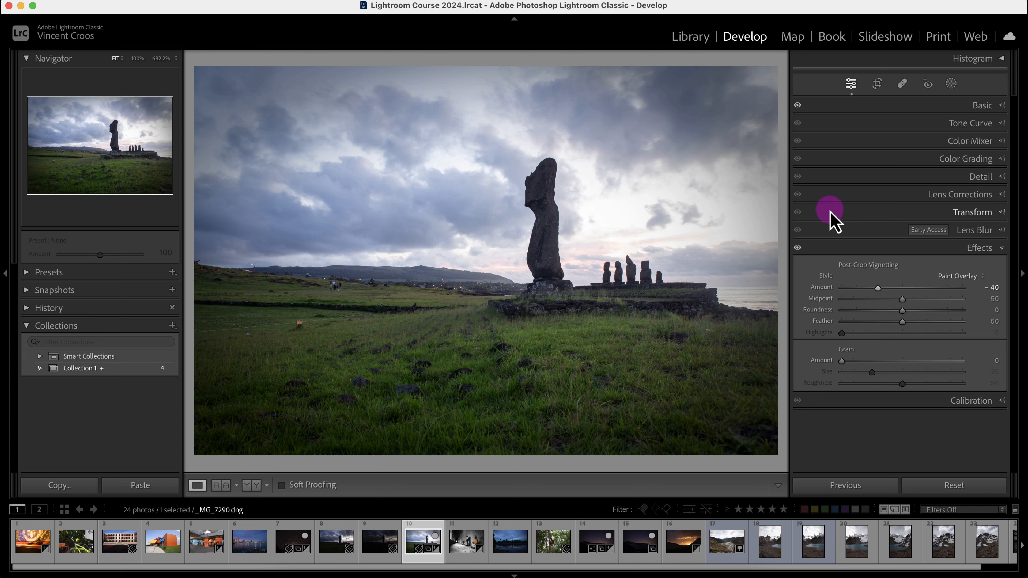
Compare the three vignette styles, leave the style on Highlight Priority, and reset the vignette amount to 0.
{"action": "left_click", "coordinate": [973, 278]}
{"action": "left_click", "coordinate": [972, 255]}
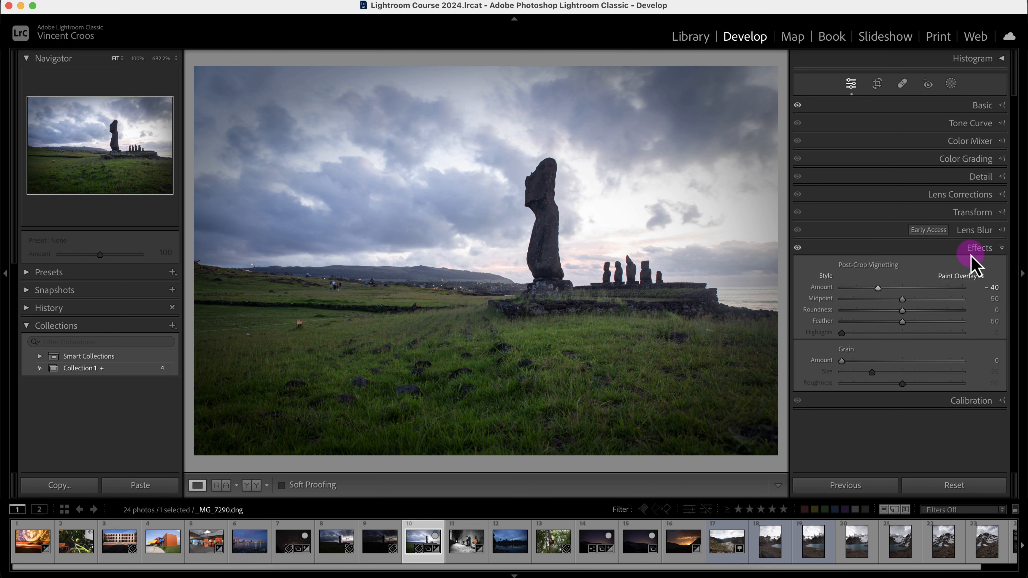
{"action": "left_click", "coordinate": [976, 280]}
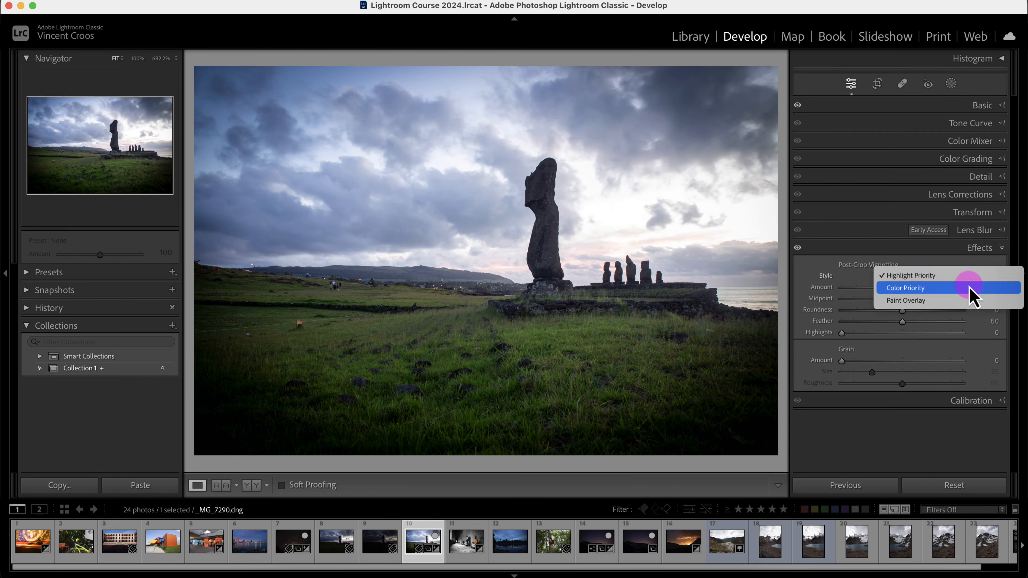
{"action": "left_click", "coordinate": [971, 287]}
{"action": "left_click", "coordinate": [968, 278]}
{"action": "left_click", "coordinate": [968, 288]}
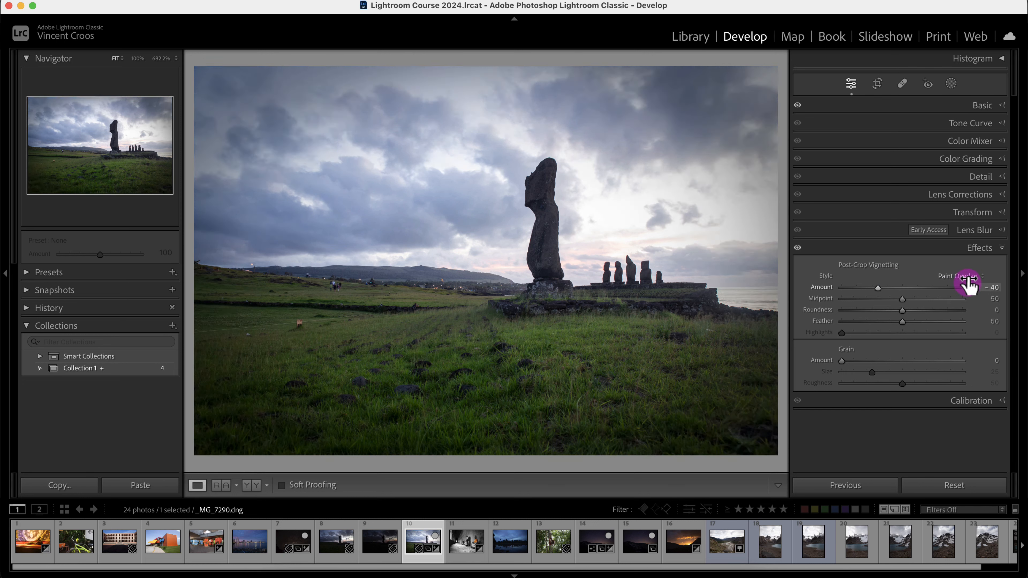
{"action": "left_click", "coordinate": [967, 279]}
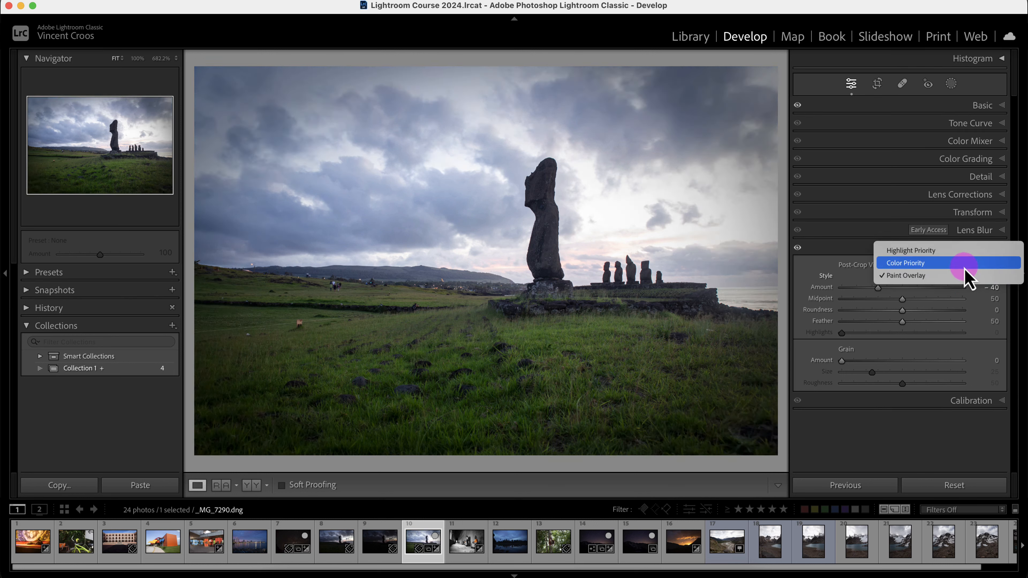
{"action": "left_click", "coordinate": [966, 266]}
{"action": "left_click", "coordinate": [965, 269]}
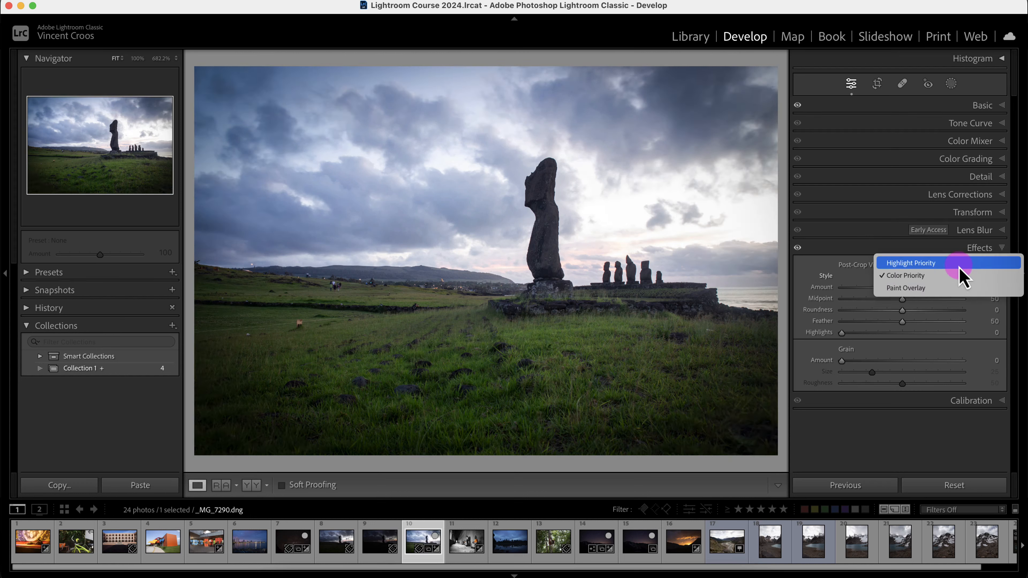
{"action": "left_click", "coordinate": [959, 267]}
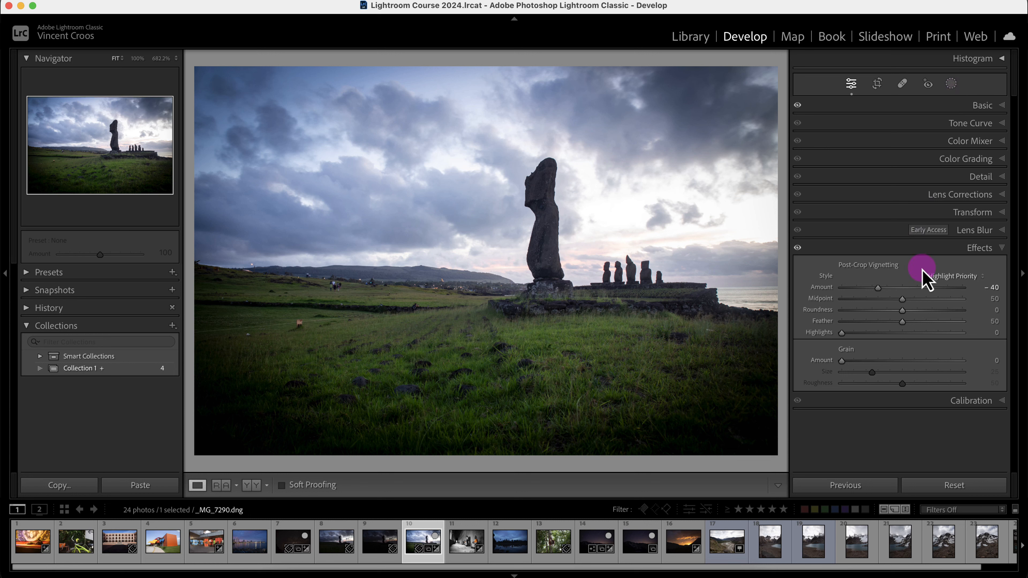
{"action": "double_click", "coordinate": [878, 288]}
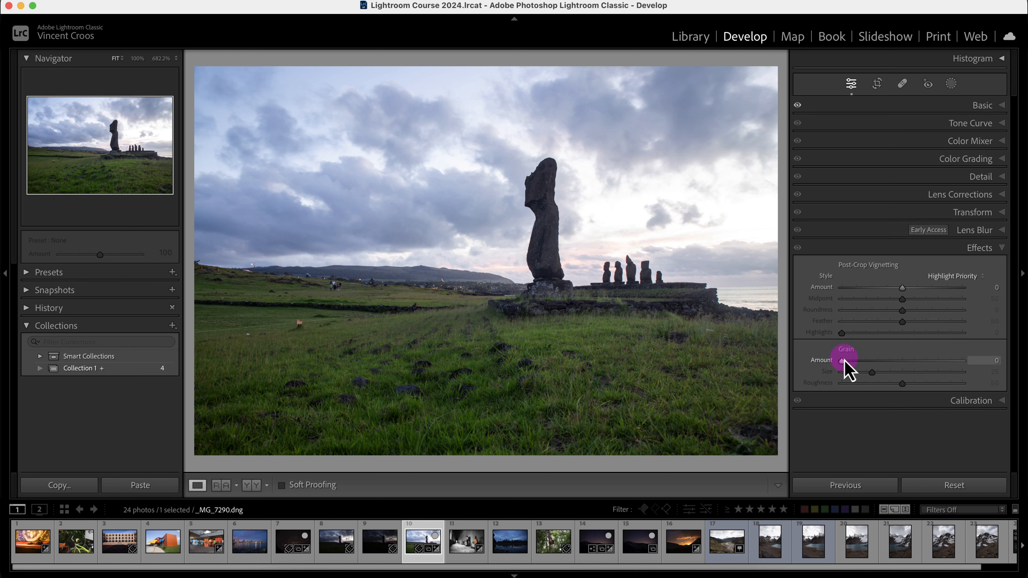
Try grain amounts of 97 and 15 on a close-up of the large statue, and set the grain amount to 34.
{"action": "left_click_drag", "start_coordinate": [843, 361], "coordinate": [963, 368]}
{"action": "left_click", "coordinate": [470, 191]}
{"action": "left_click_drag", "start_coordinate": [490, 184], "coordinate": [479, 278]}
{"action": "left_click_drag", "start_coordinate": [104, 133], "coordinate": [118, 125]}
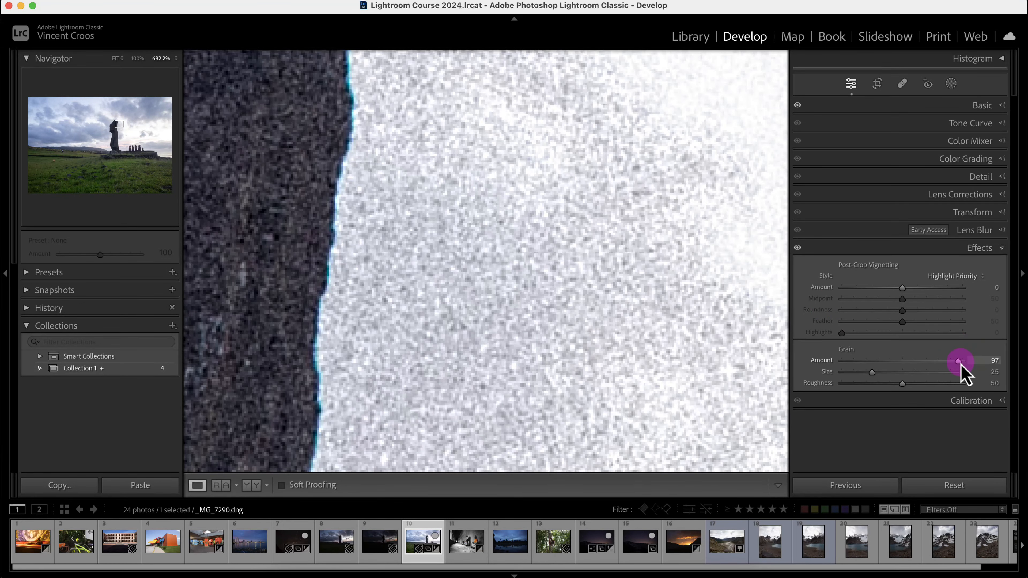
{"action": "left_click_drag", "start_coordinate": [961, 362], "coordinate": [858, 363]}
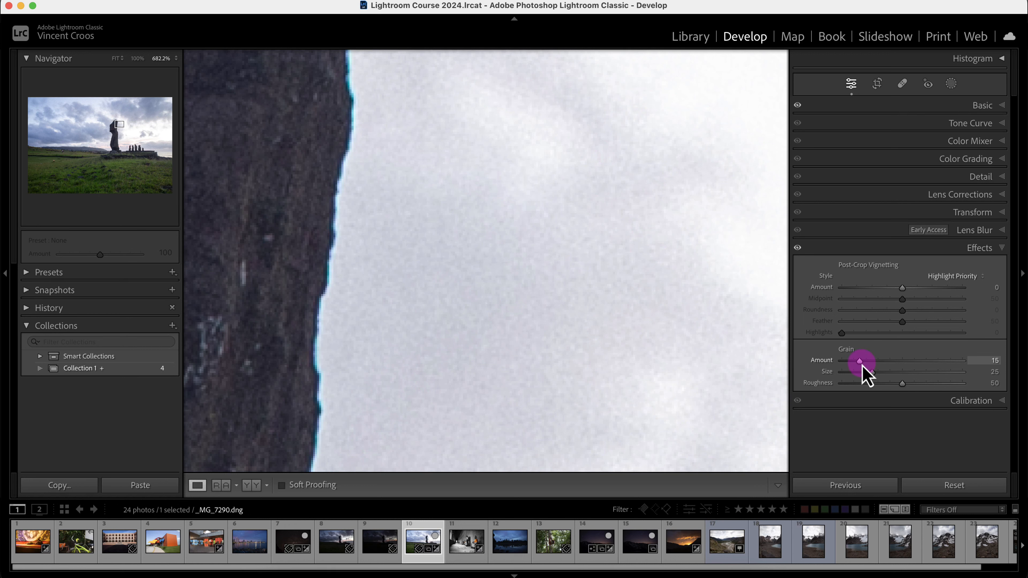
{"action": "left_click_drag", "start_coordinate": [863, 371], "coordinate": [885, 372]}
{"action": "left_click_drag", "start_coordinate": [433, 164], "coordinate": [513, 273]}
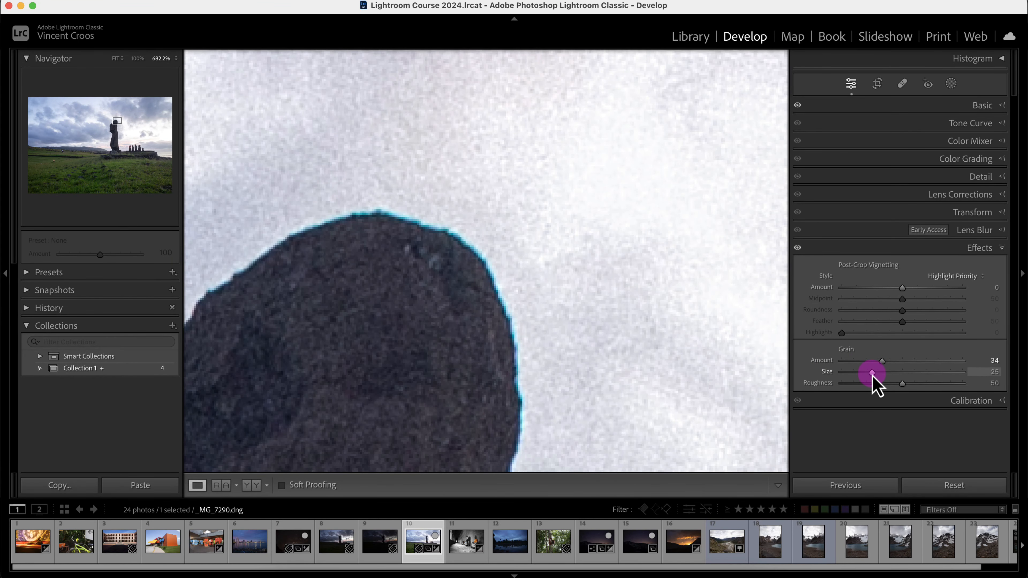
Try a grain size of 41, reset it to 25 with roughness at 50, and raise the grain amount to 61.
{"action": "mouse_move", "coordinate": [872, 373]}
{"action": "left_mouse_down"}
{"action": "mouse_move", "coordinate": [837, 379]}
{"action": "mouse_move", "coordinate": [890, 375]}
{"action": "left_mouse_up"}
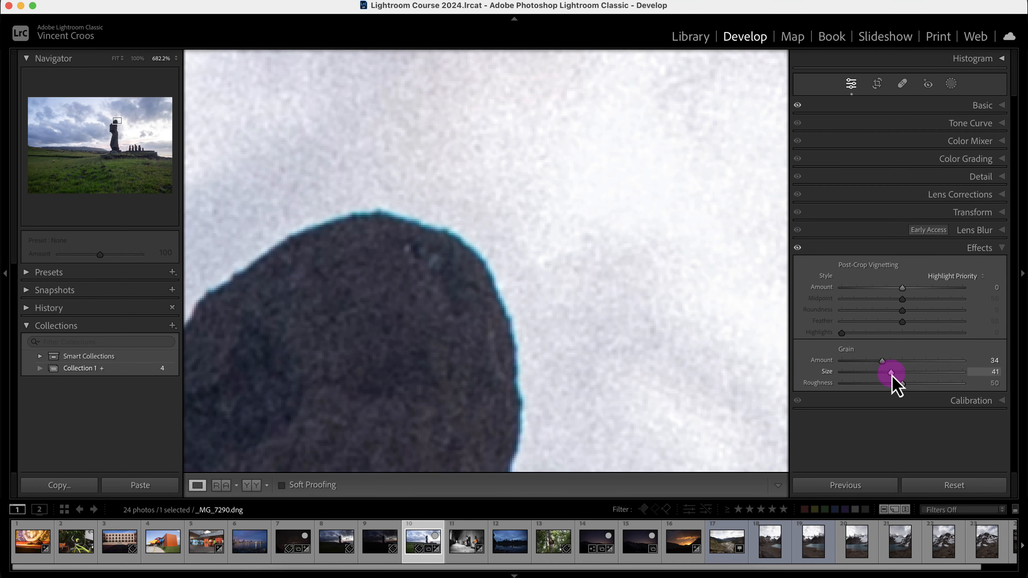
{"action": "double_click", "coordinate": [892, 373]}
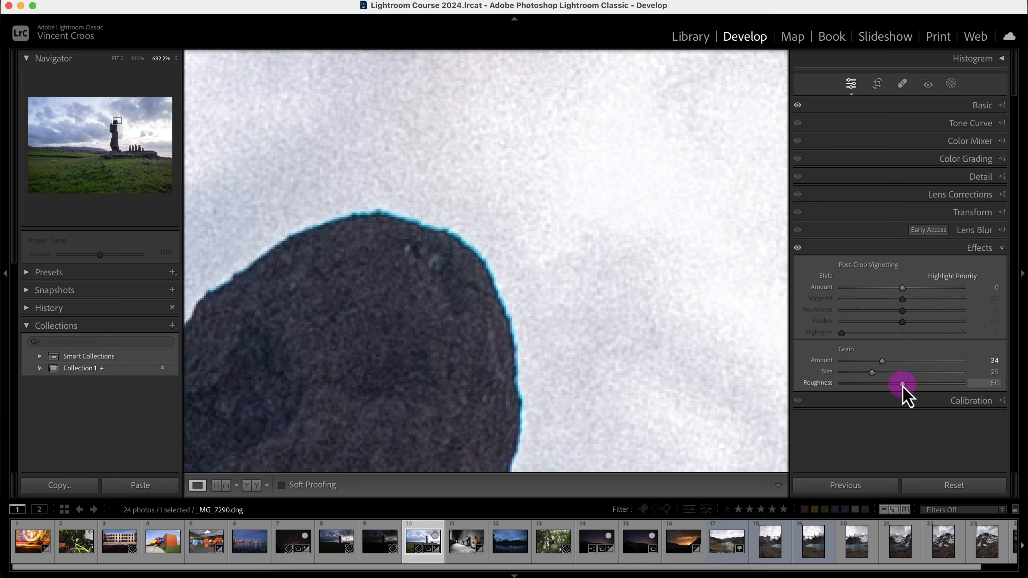
{"action": "mouse_move", "coordinate": [902, 384]}
{"action": "left_mouse_down"}
{"action": "mouse_move", "coordinate": [840, 398]}
{"action": "mouse_move", "coordinate": [919, 388]}
{"action": "mouse_move", "coordinate": [901, 385]}
{"action": "left_mouse_up"}
{"action": "left_click", "coordinate": [872, 371]}
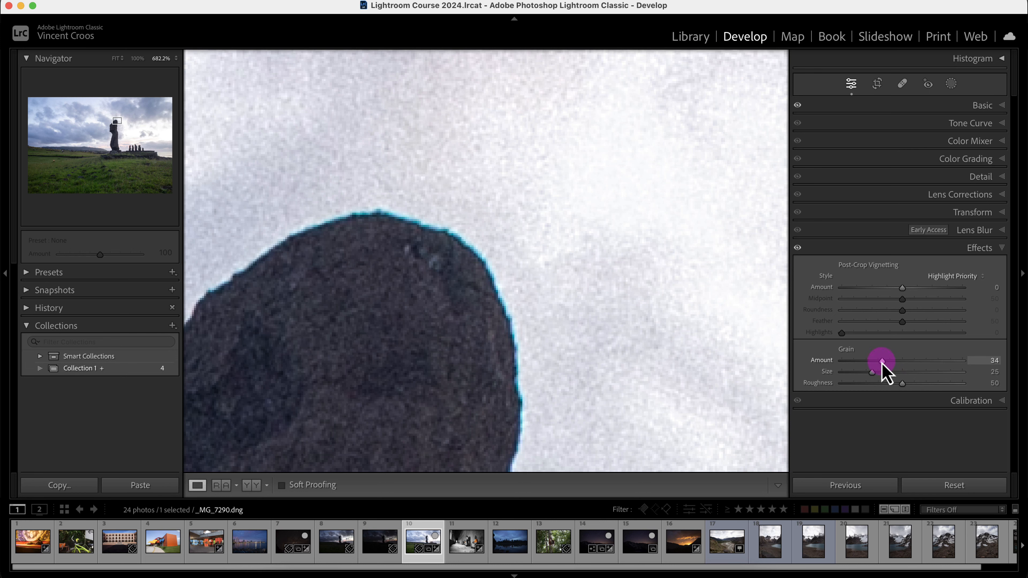
{"action": "left_click_drag", "start_coordinate": [881, 367], "coordinate": [915, 360]}
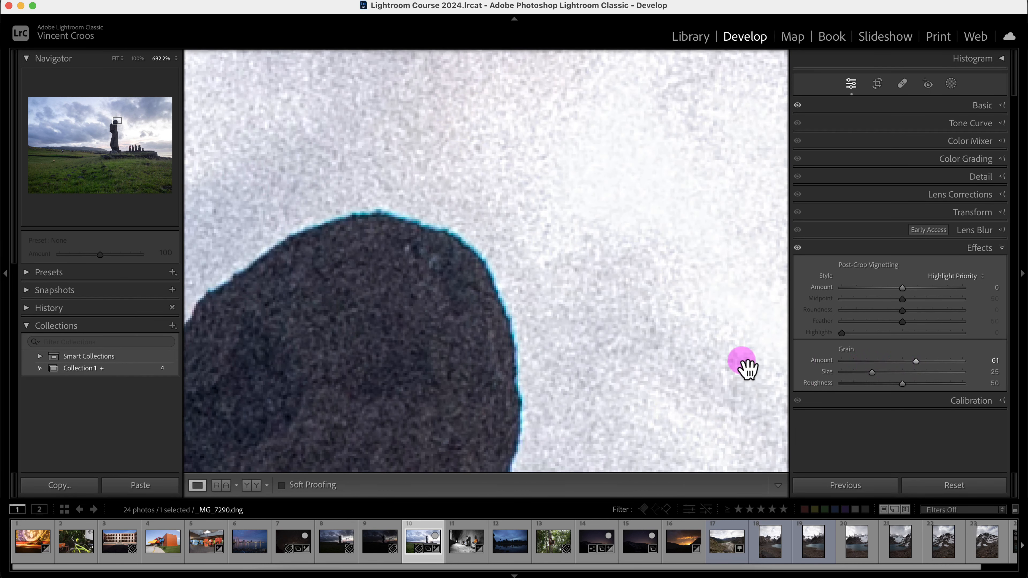
{"action": "mouse_move", "coordinate": [580, 336]}
{"action": "left_mouse_down"}
{"action": "mouse_move", "coordinate": [525, 179]}
{"action": "mouse_move", "coordinate": [576, 293]}
{"action": "mouse_move", "coordinate": [612, 231]}
{"action": "left_mouse_up"}
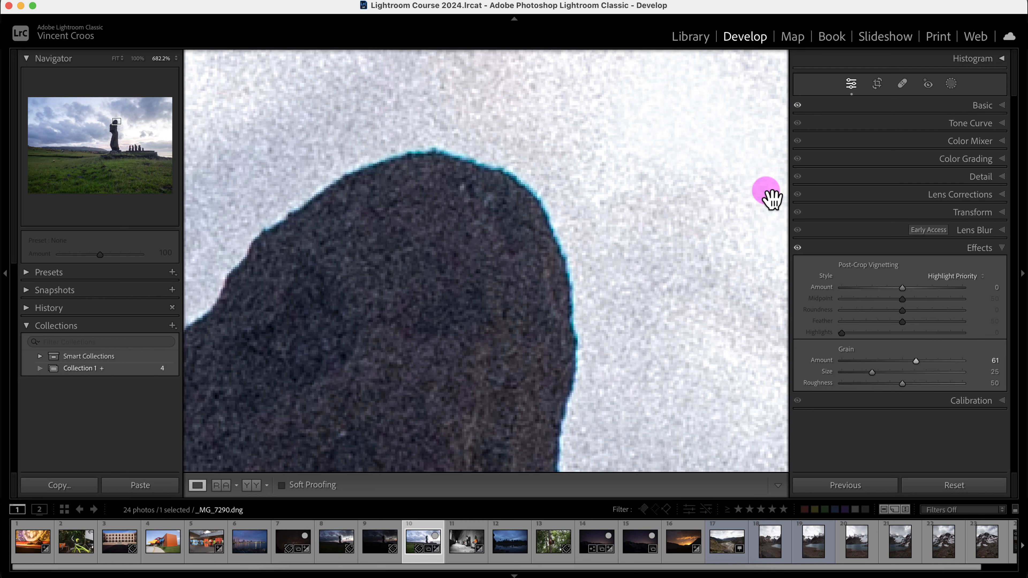
Enable Remove Chromatic Aberration in the lens corrections to clear the color fringe along the statue's edge.
{"action": "left_click", "coordinate": [1007, 194]}
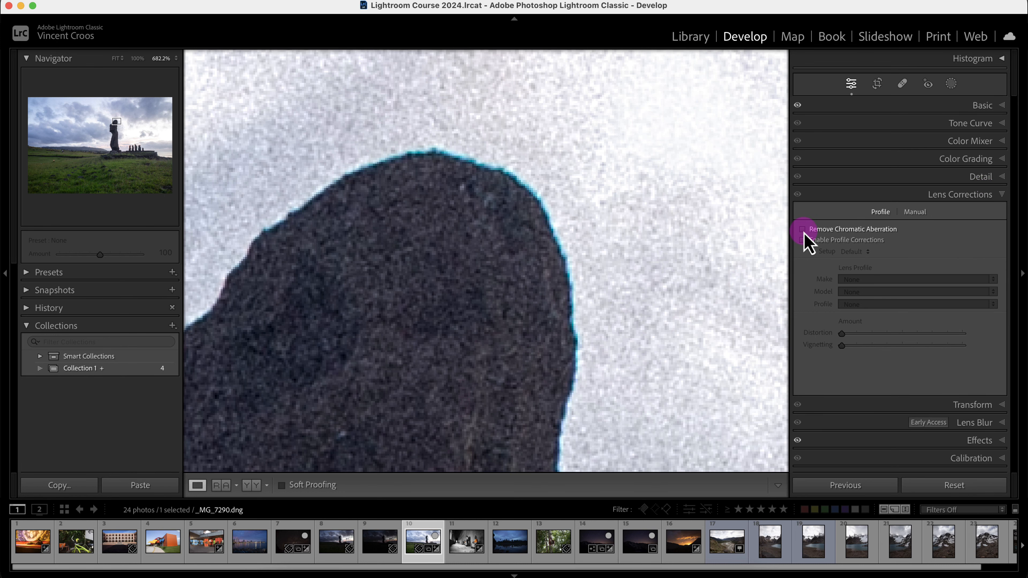
{"action": "left_click", "coordinate": [803, 230]}
{"action": "left_click", "coordinate": [1001, 197]}
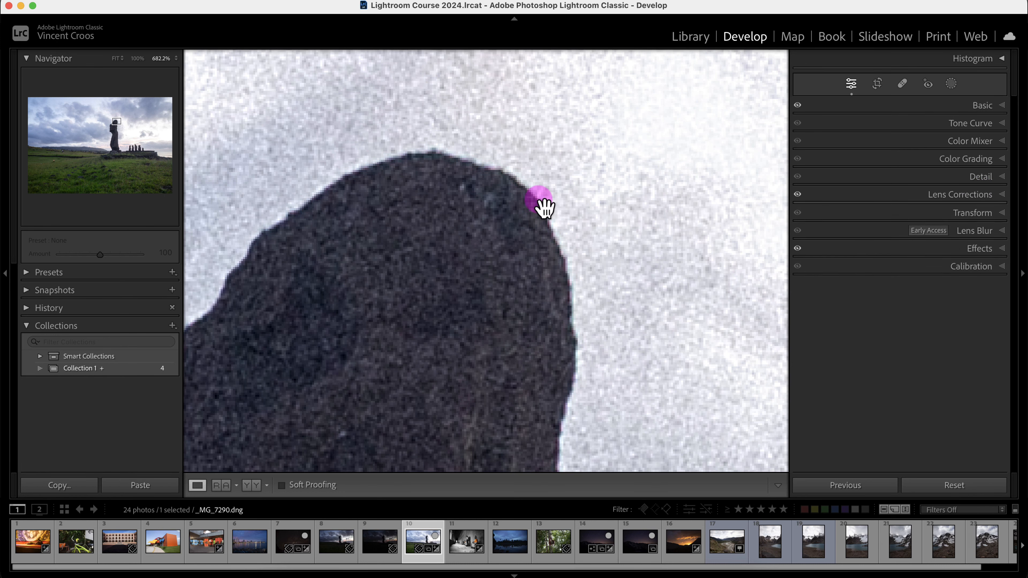
Return to the full photo and raise both the grain amount and the grain size to 100.
{"action": "left_click", "coordinate": [539, 202]}
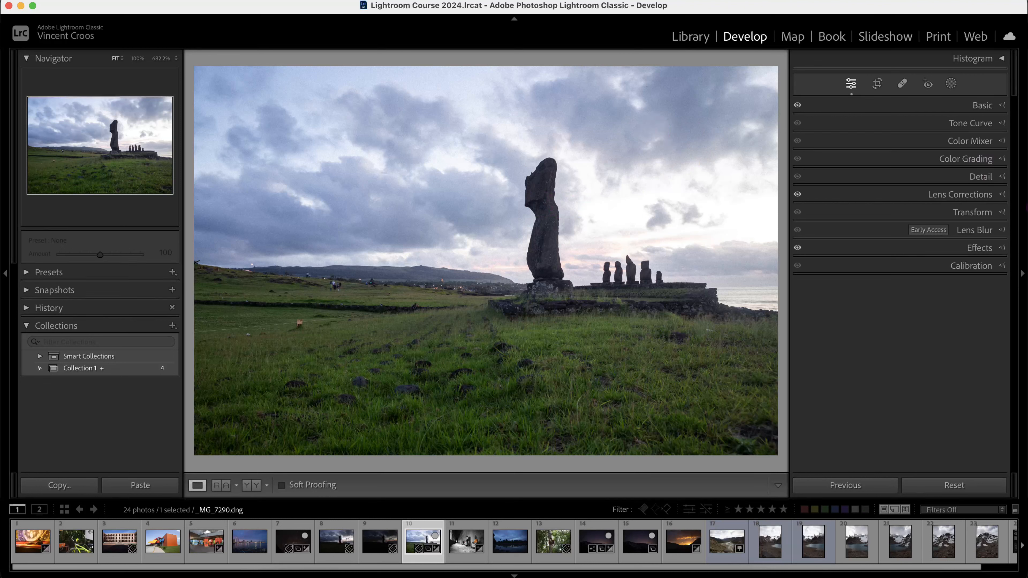
{"action": "left_click", "coordinate": [1000, 249]}
{"action": "left_click_drag", "start_coordinate": [893, 360], "coordinate": [998, 360]}
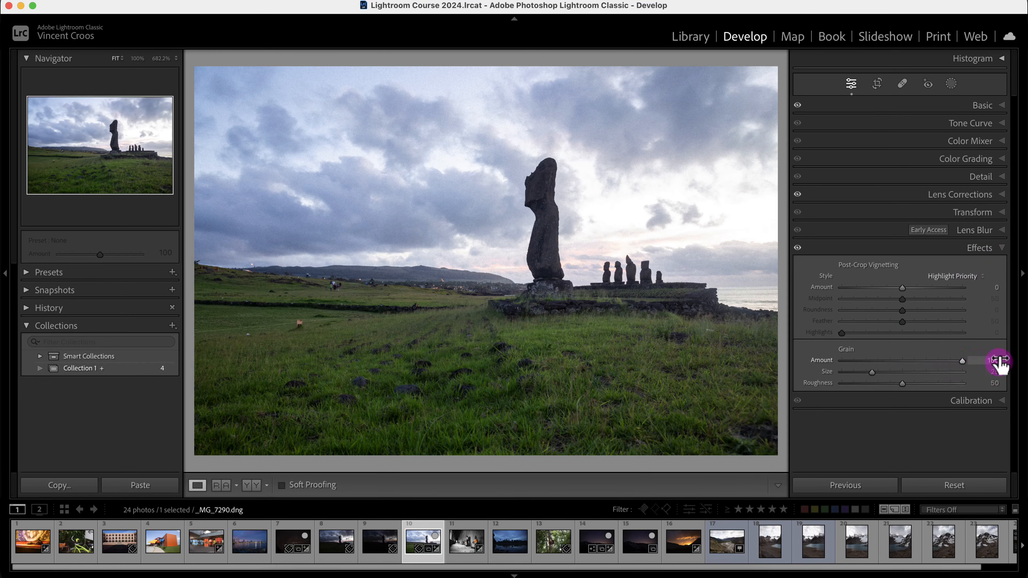
{"action": "left_click_drag", "start_coordinate": [895, 372], "coordinate": [976, 372]}
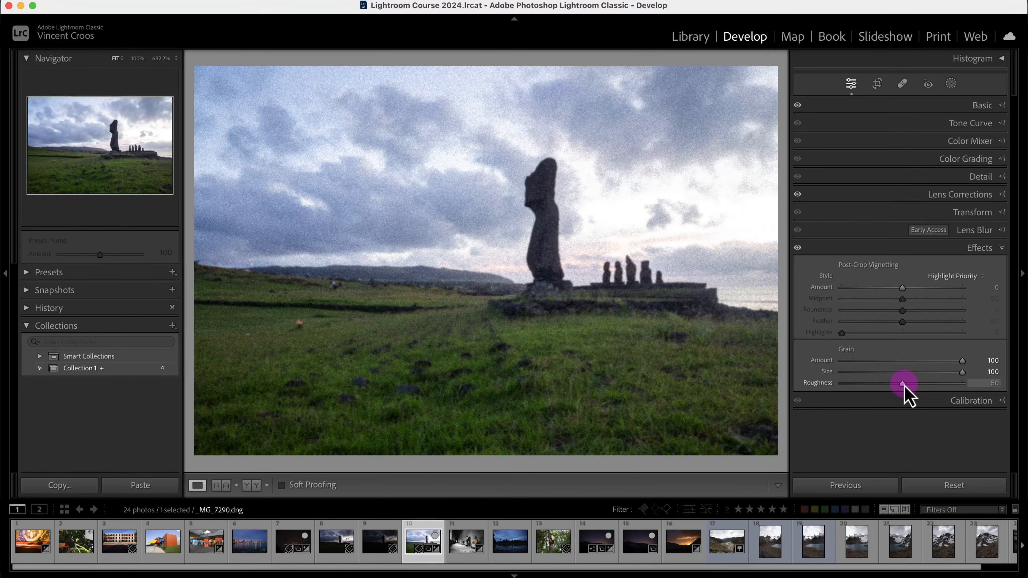
Try grain roughness values of 0 and 100, and reset the roughness to 50.
{"action": "left_click_drag", "start_coordinate": [904, 385], "coordinate": [850, 387]}
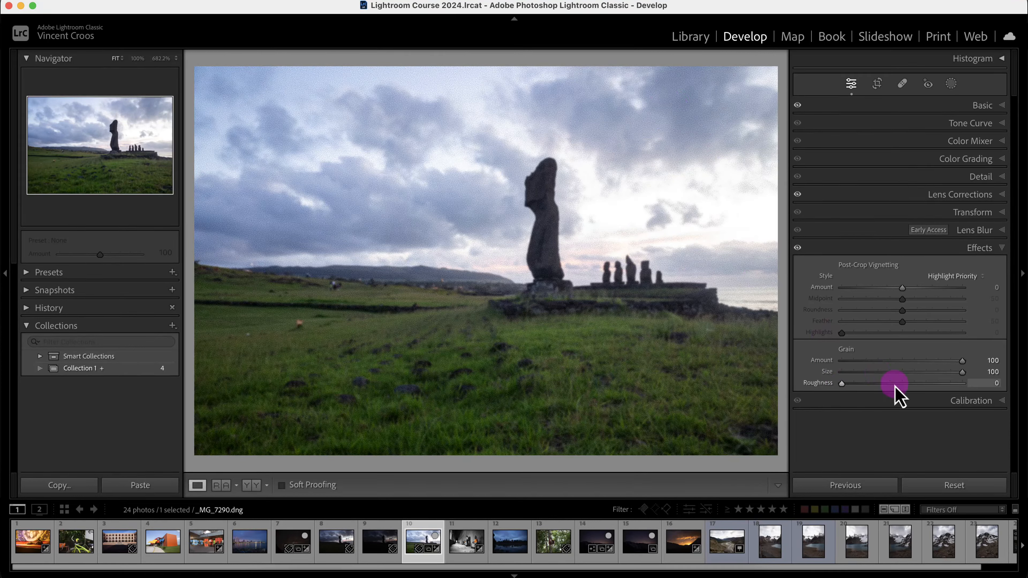
{"action": "left_click_drag", "start_coordinate": [842, 383], "coordinate": [991, 399]}
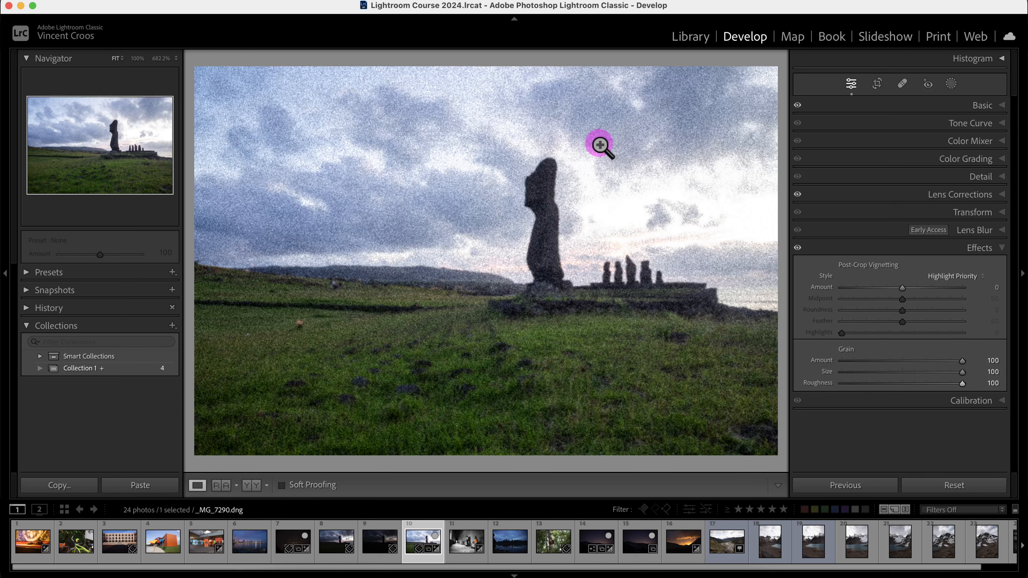
{"action": "double_click", "coordinate": [963, 383]}
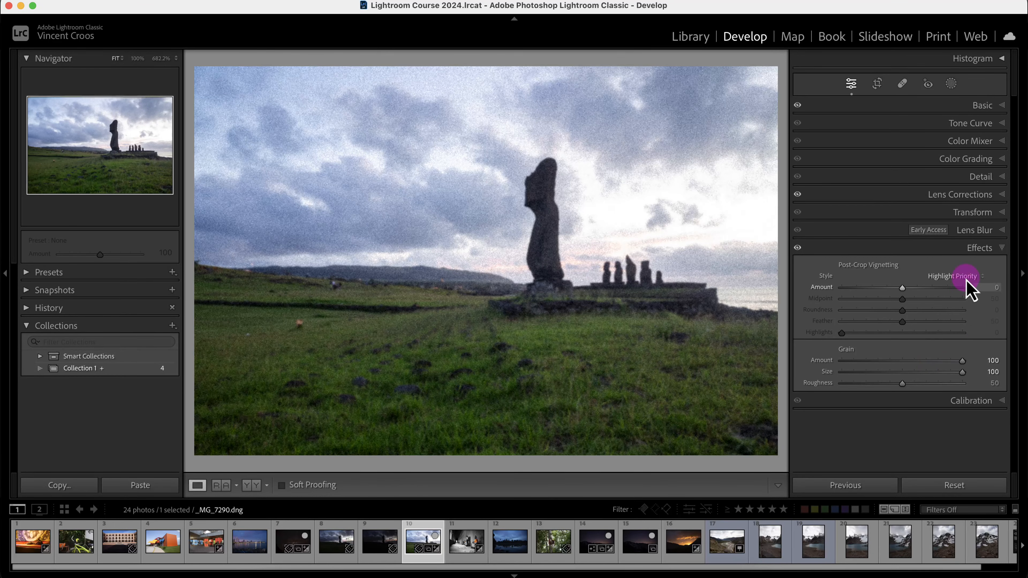